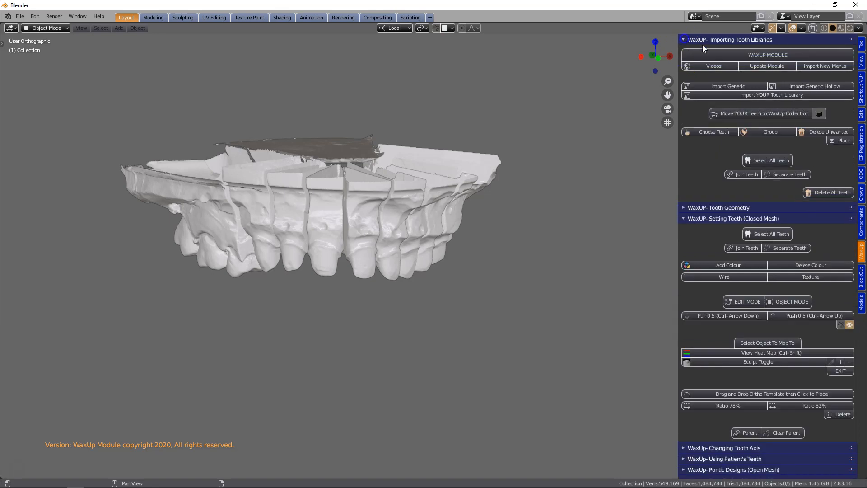
Step: Import the generic tooth library above the scanned jaw model
{"action": "left_click", "coordinate": [735, 87]}
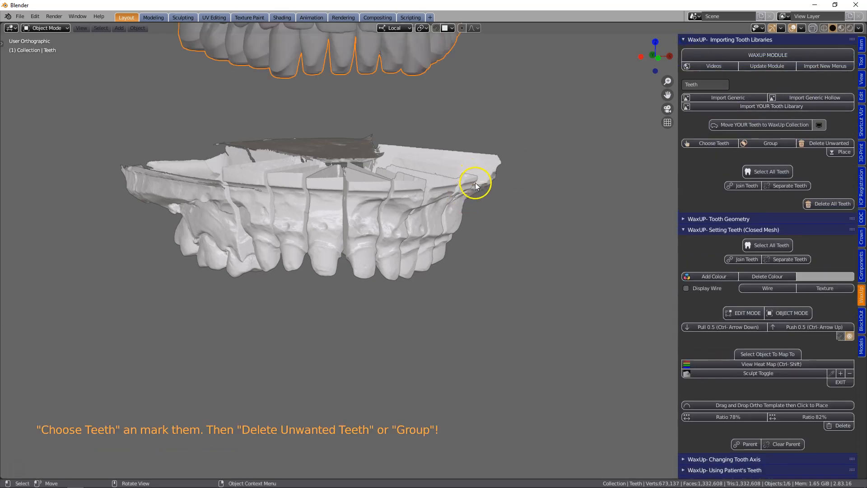
{"action": "scroll", "coordinate": [474, 184], "scroll_direction": "down", "scroll_amount": 2}
{"action": "middle_click_drag", "start_coordinate": [473, 188], "coordinate": [503, 289]}
Step: Mark the upper teeth from the right canine to the left second molar and delete all unwanted library teeth
{"action": "left_click", "coordinate": [706, 144]}
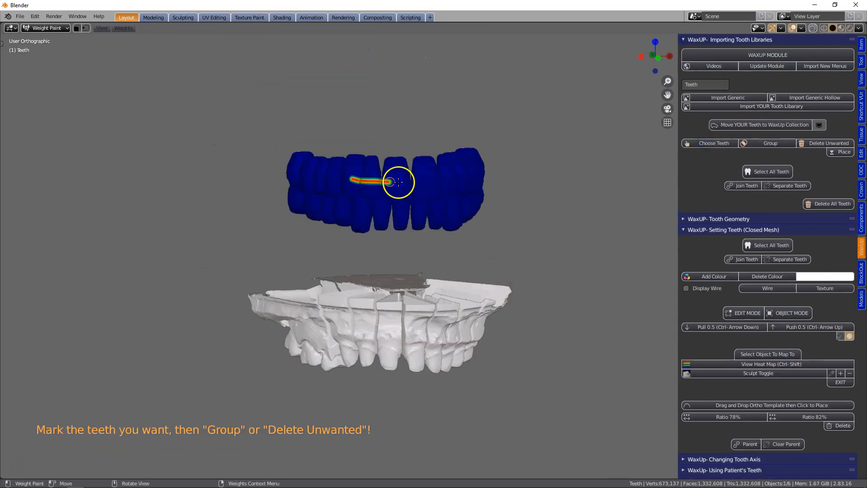
{"action": "middle_click_drag", "start_coordinate": [506, 198], "coordinate": [466, 202]}
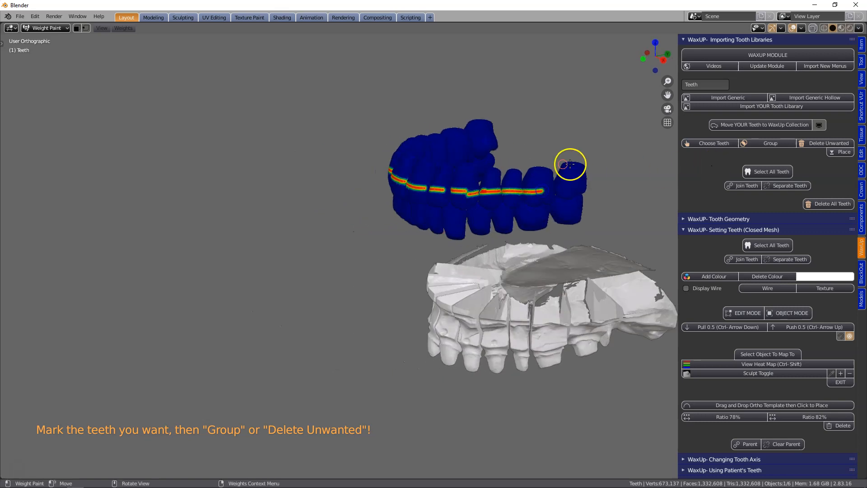
{"action": "left_click", "coordinate": [826, 143]}
{"action": "middle_click_drag", "start_coordinate": [576, 212], "coordinate": [484, 182], "text": "shift"}
Step: Select all the imported teeth and lower them along the Z axis to the level of the jaw model's preparations
{"action": "left_click", "coordinate": [768, 172]}
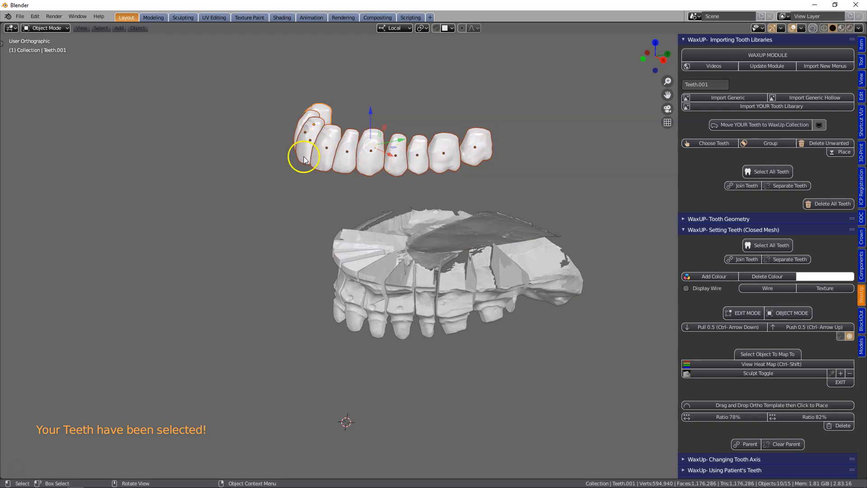
{"action": "middle_click_drag", "start_coordinate": [304, 156], "coordinate": [378, 156]}
{"action": "key", "text": "g"}
{"action": "key", "text": "z"}
{"action": "left_click", "coordinate": [387, 333]}
Step: Reposition the whole set of teeth over the prepared arch in an occlusal view
{"action": "middle_click_drag", "start_coordinate": [387, 333], "coordinate": [271, 329]}
{"action": "scroll", "coordinate": [308, 299], "scroll_direction": "up", "scroll_amount": 2}
{"action": "middle_click_drag", "start_coordinate": [308, 300], "coordinate": [307, 300]}
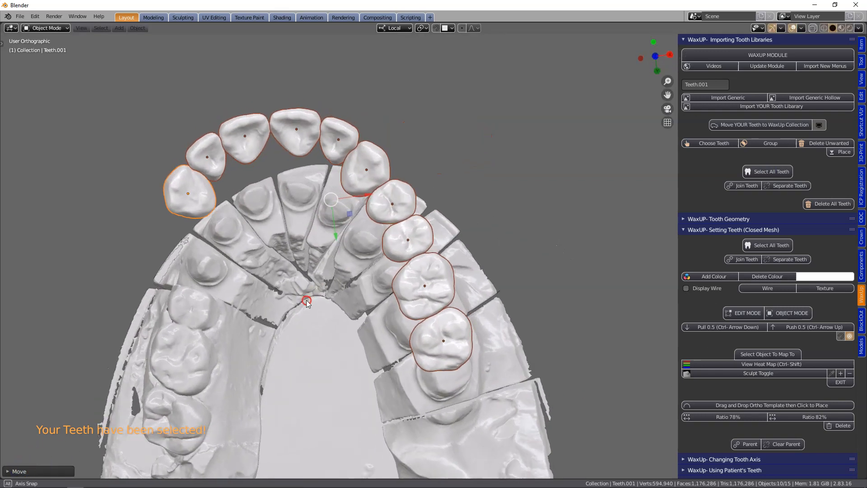
{"action": "scroll", "coordinate": [307, 298], "scroll_direction": "down", "scroll_amount": 3}
{"action": "key", "text": "g"}
{"action": "left_click", "coordinate": [330, 310]}
Step: Delete the library's left second premolar, between the first premolar and the first molar
{"action": "left_click", "coordinate": [441, 344]}
{"action": "scroll", "coordinate": [435, 316], "scroll_direction": "up", "scroll_amount": 4}
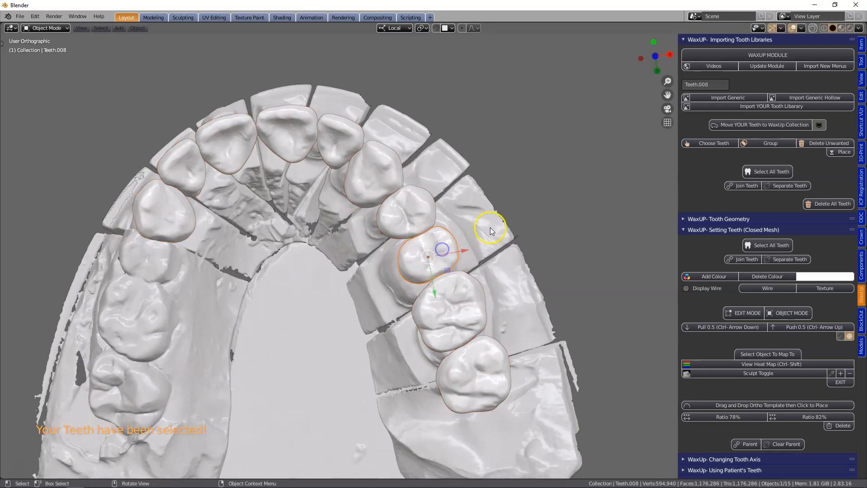
{"action": "left_click", "coordinate": [482, 235]}
{"action": "scroll", "coordinate": [449, 295], "scroll_direction": "down", "scroll_amount": 1}
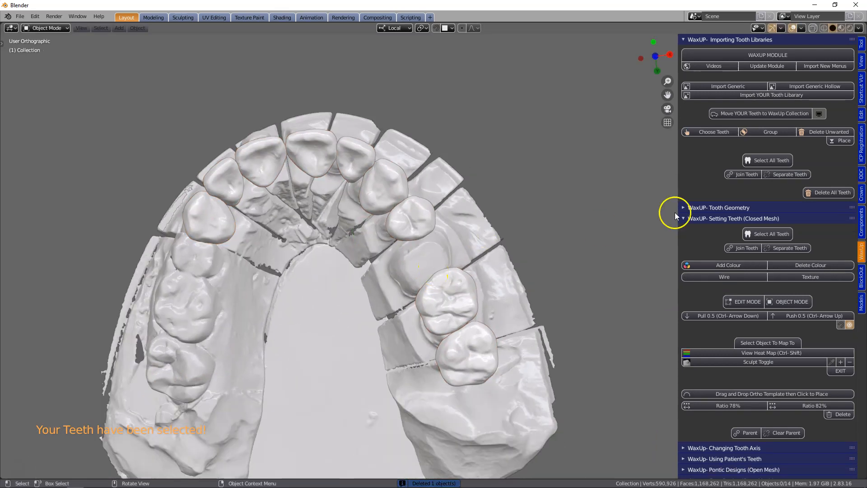
Step: Select all remaining teeth and move them about 1.6 mm along their local Y axis toward the arch
{"action": "left_click", "coordinate": [774, 234]}
{"action": "key", "text": "g"}
{"action": "key", "text": "y"}
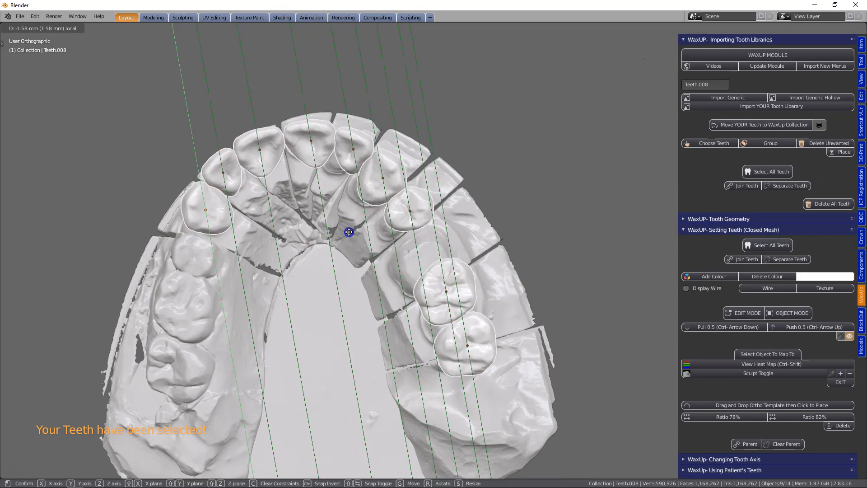
{"action": "left_click", "coordinate": [348, 231]}
Step: Scale, shift and rotate the whole set of teeth to match the curve of the prepared arch
{"action": "key", "text": "s"}
{"action": "left_click", "coordinate": [598, 256]}
{"action": "key", "text": "g"}
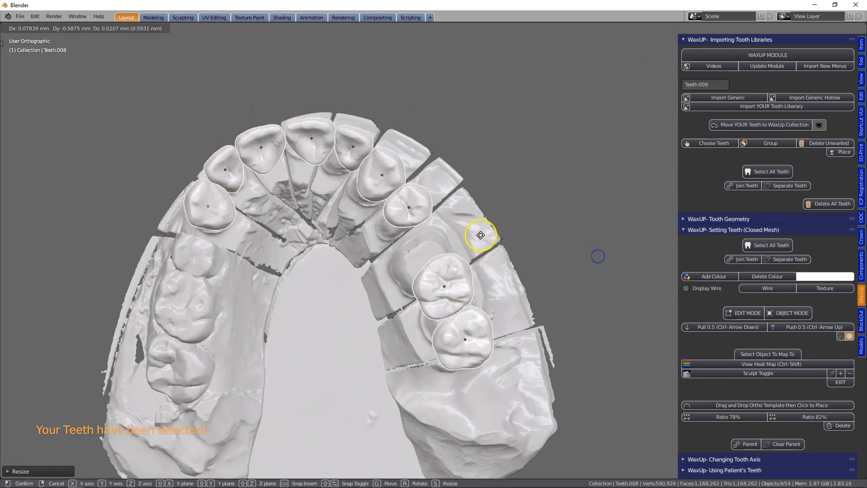
{"action": "left_click", "coordinate": [475, 242]}
{"action": "key", "text": "r"}
{"action": "left_click", "coordinate": [559, 305]}
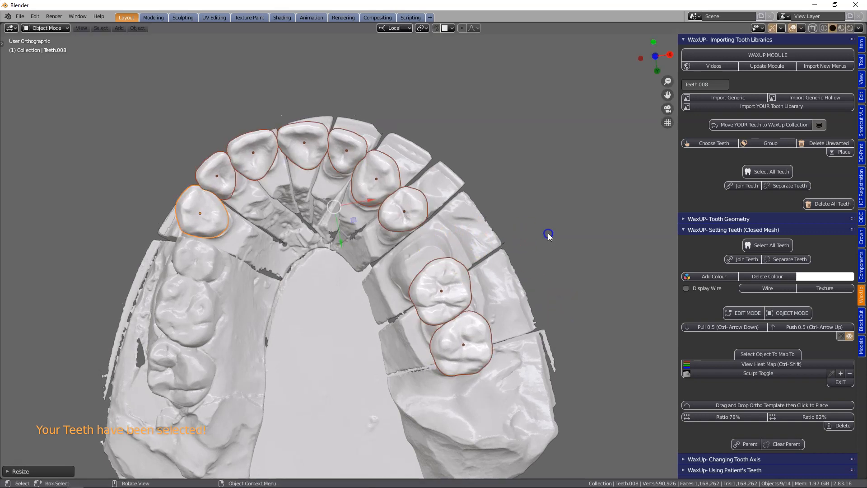
Step: Move the left first molar forward onto its preparation and scale it to fit
{"action": "left_click", "coordinate": [445, 289]}
{"action": "key", "text": "g"}
{"action": "left_click", "coordinate": [432, 264]}
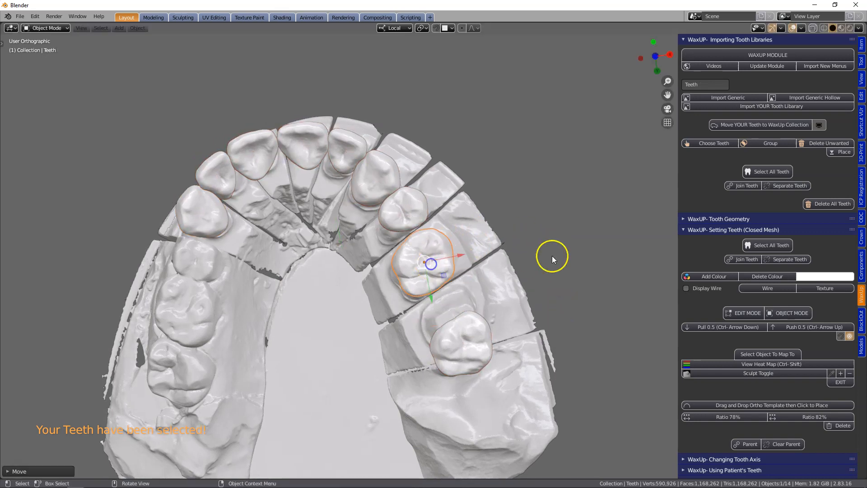
{"action": "scroll", "coordinate": [559, 253], "scroll_direction": "up", "scroll_amount": 2}
{"action": "key", "text": "s"}
{"action": "left_click", "coordinate": [539, 273]}
Step: Move the left second molar about 4.9 mm onto its preparation and scale it to fit
{"action": "left_click", "coordinate": [477, 375]}
{"action": "key", "text": "g"}
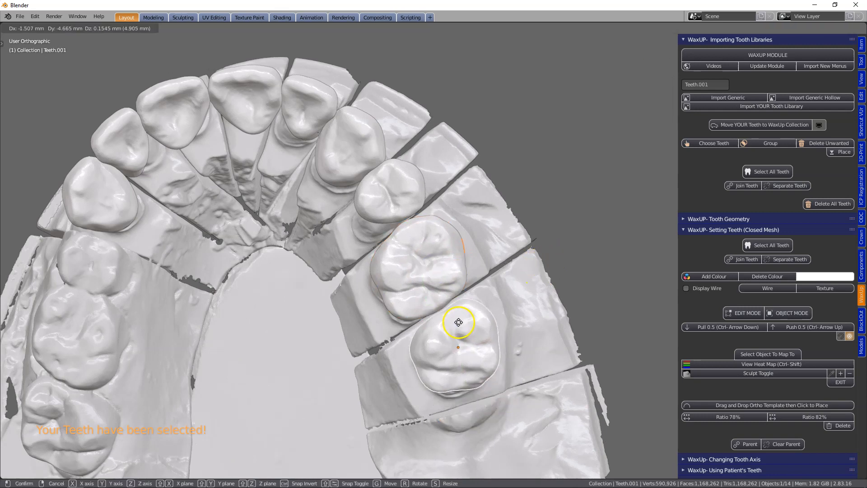
{"action": "left_click", "coordinate": [459, 324]}
{"action": "scroll", "coordinate": [485, 299], "scroll_direction": "down", "scroll_amount": 2}
{"action": "key", "text": "s"}
{"action": "left_click", "coordinate": [509, 304]}
Step: Adjust the positions of the left first molar and first premolar over their preparations
{"action": "left_click", "coordinate": [426, 260]}
{"action": "key", "text": "g"}
{"action": "left_click", "coordinate": [425, 260]}
{"action": "left_click", "coordinate": [407, 214]}
{"action": "key", "text": "g"}
{"action": "left_click", "coordinate": [397, 226]}
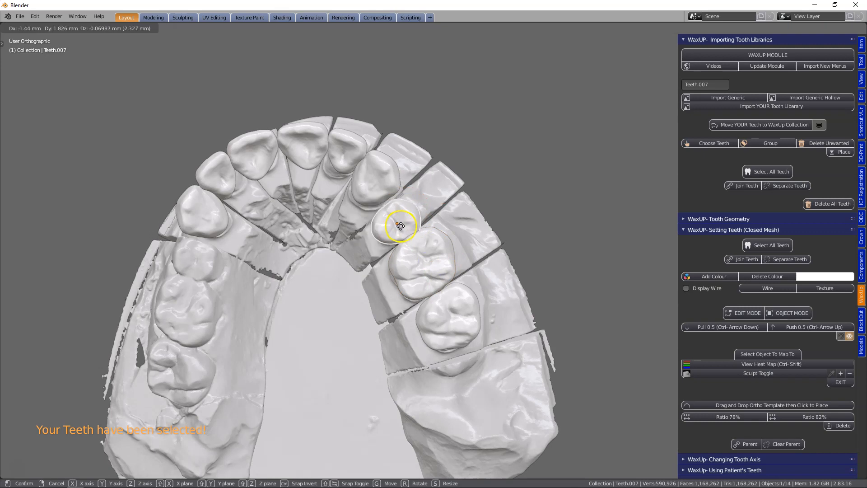
{"action": "left_click", "coordinate": [402, 221]}
Step: Reposition the left canine and left lateral incisor to follow the arch
{"action": "left_click", "coordinate": [386, 189]}
{"action": "key", "text": "g"}
{"action": "left_click", "coordinate": [382, 180]}
{"action": "left_click", "coordinate": [348, 144]}
{"action": "key", "text": "g"}
{"action": "left_click", "coordinate": [346, 146]}
Step: Reposition the right central incisor, lateral incisor and canine so they follow the arch without gaps
{"action": "left_click", "coordinate": [264, 151]}
{"action": "key", "text": "g"}
{"action": "left_click", "coordinate": [268, 149]}
{"action": "left_click", "coordinate": [224, 174]}
{"action": "key", "text": "g"}
{"action": "left_click", "coordinate": [230, 172]}
{"action": "left_click", "coordinate": [205, 205]}
{"action": "key", "text": "g"}
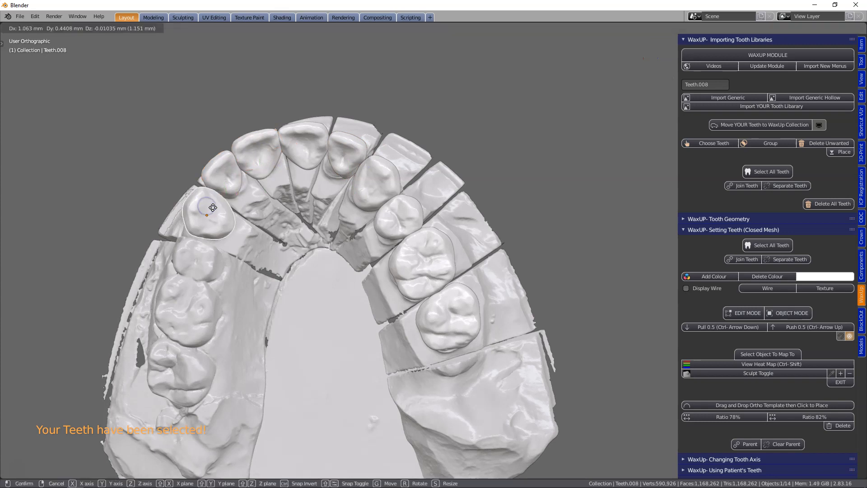
{"action": "left_click", "coordinate": [213, 207]}
Step: Add the 78% ratio guide and position it over the front teeth, centred on the midline
{"action": "scroll", "coordinate": [353, 190], "scroll_direction": "down", "scroll_amount": 4}
{"action": "middle_click_drag", "start_coordinate": [353, 190], "coordinate": [373, 276]}
{"action": "scroll", "coordinate": [356, 254], "scroll_direction": "up", "scroll_amount": 4}
{"action": "scroll", "coordinate": [319, 255], "scroll_direction": "down", "scroll_amount": 2}
{"action": "scroll", "coordinate": [382, 284], "scroll_direction": "down", "scroll_amount": 1}
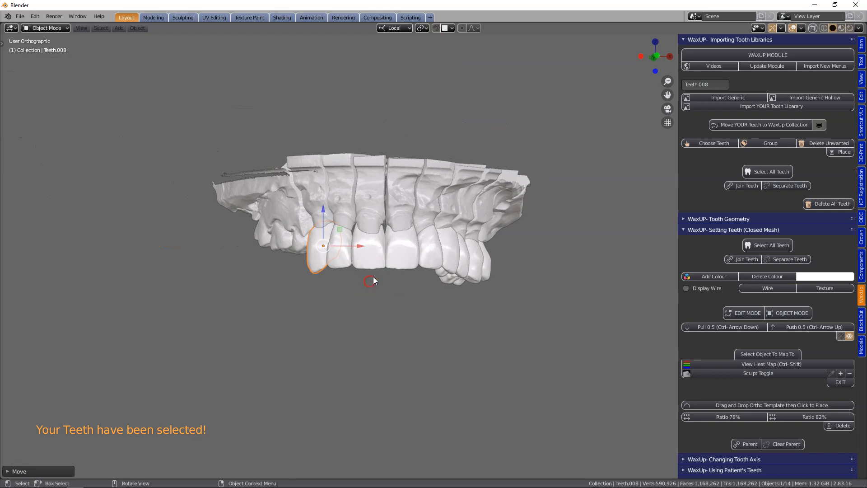
{"action": "scroll", "coordinate": [373, 276], "scroll_direction": "up", "scroll_amount": 3}
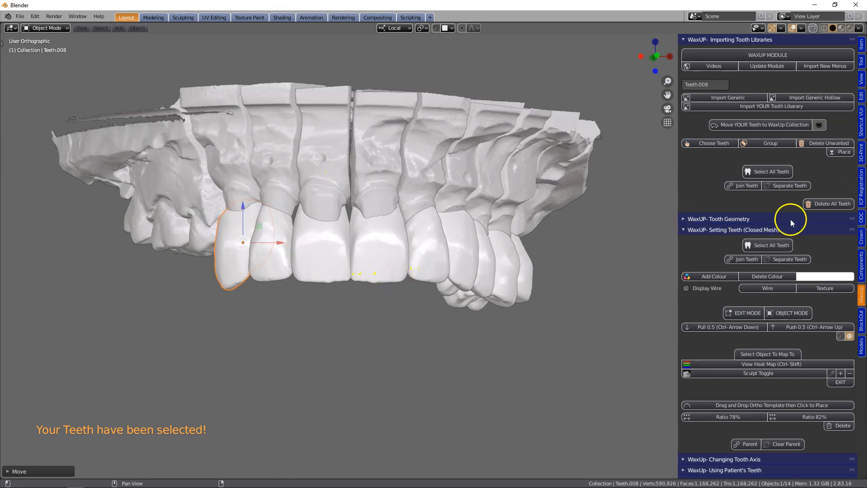
{"action": "scroll", "coordinate": [788, 229], "scroll_direction": "down", "scroll_amount": 2}
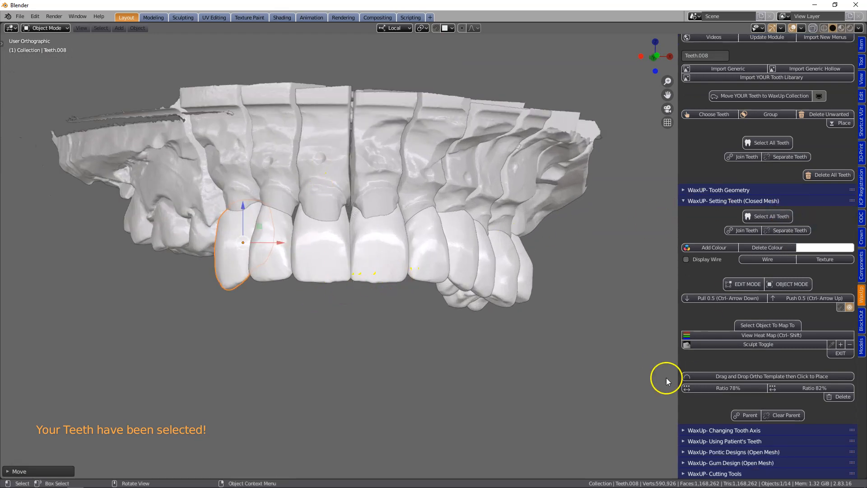
{"action": "left_click", "coordinate": [732, 389]}
{"action": "left_click_drag", "start_coordinate": [307, 196], "coordinate": [298, 246]}
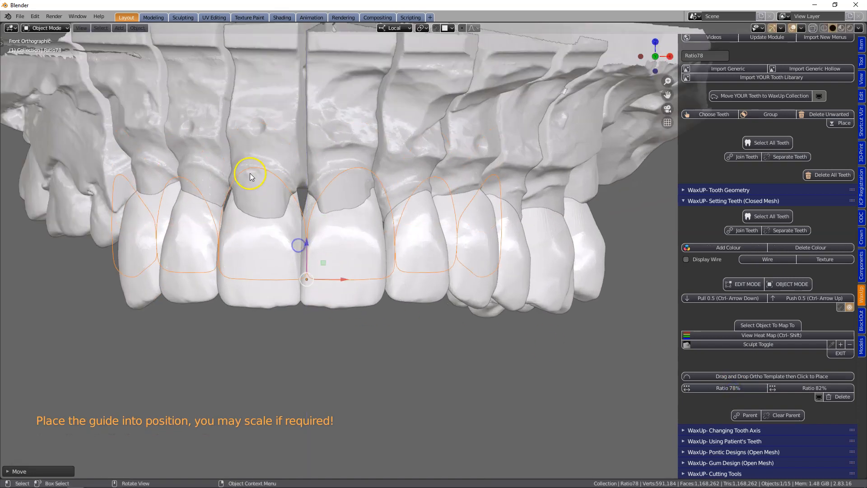
{"action": "left_click_drag", "start_coordinate": [348, 286], "coordinate": [340, 277]}
Step: Select all teeth, move them up to the guide's incisal line and scale them to match its outlines
{"action": "left_click", "coordinate": [274, 296]}
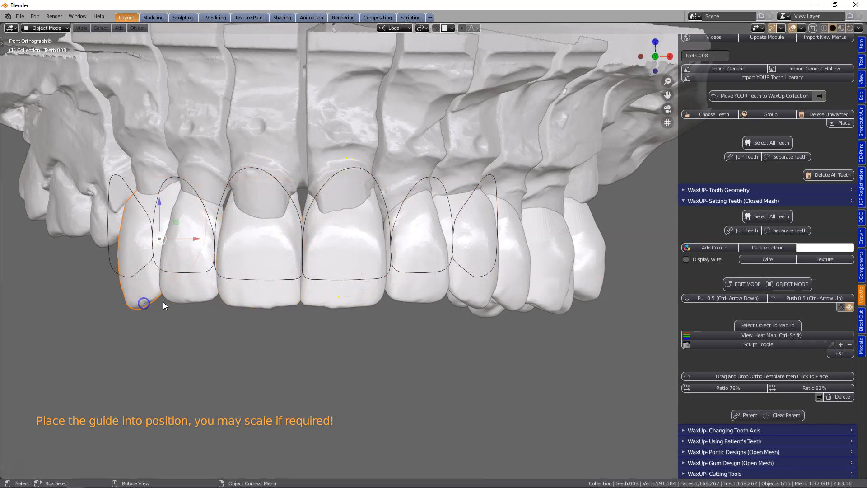
{"action": "left_click", "coordinate": [766, 217]}
{"action": "left_click_drag", "start_coordinate": [374, 201], "coordinate": [381, 183]}
{"action": "key", "text": "s"}
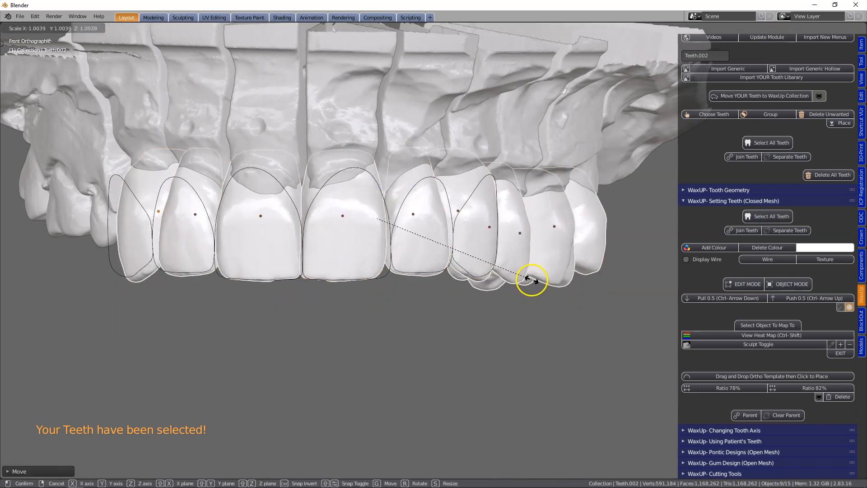
{"action": "left_click", "coordinate": [531, 280]}
Step: Raise the right canine slightly toward the guide line and delete the ratio guide
{"action": "left_click", "coordinate": [126, 236]}
{"action": "left_click", "coordinate": [128, 230]}
{"action": "left_click_drag", "start_coordinate": [157, 186], "coordinate": [158, 181]}
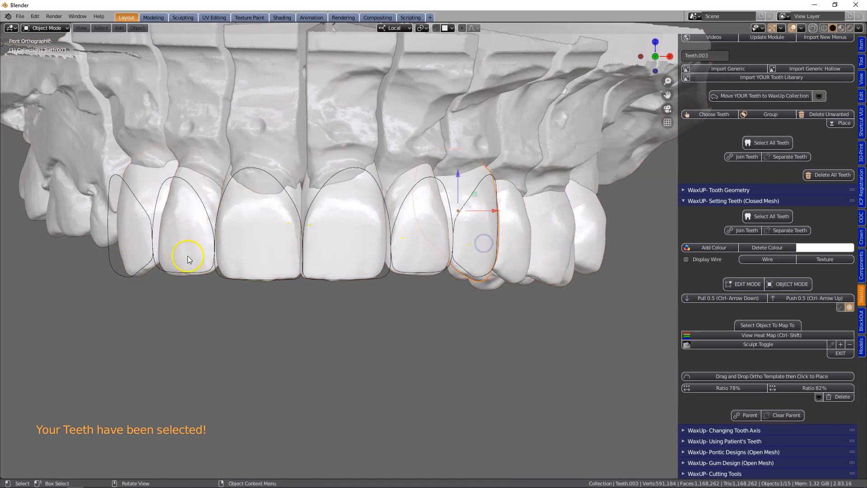
{"action": "scroll", "coordinate": [513, 267], "scroll_direction": "down", "scroll_amount": 2}
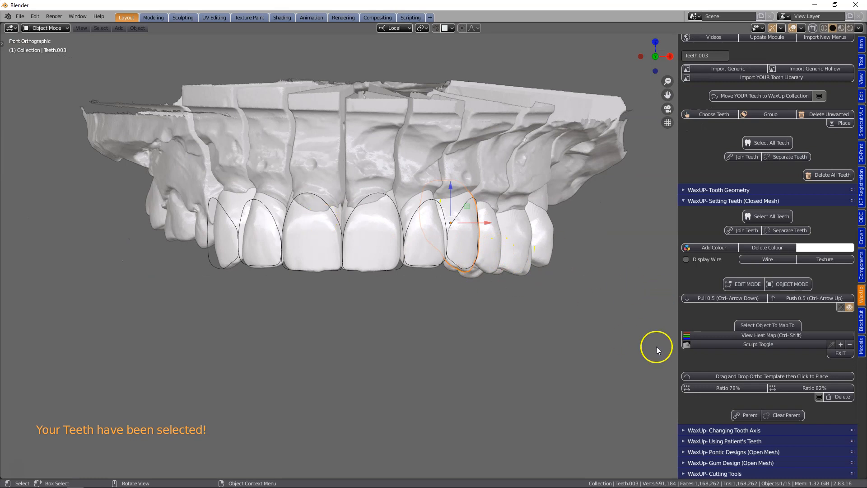
{"action": "left_click", "coordinate": [839, 397]}
Step: Raise the right canine and the right lateral incisor slightly toward their preparation margins
{"action": "mouse_move", "coordinate": [411, 347]}
{"action": "middle_mouse_down"}
{"action": "mouse_move", "coordinate": [401, 311]}
{"action": "mouse_move", "coordinate": [421, 341]}
{"action": "middle_mouse_up"}
{"action": "scroll", "coordinate": [422, 338], "scroll_direction": "up", "scroll_amount": 4}
{"action": "middle_click_drag", "start_coordinate": [388, 318], "coordinate": [554, 328], "text": "shift"}
{"action": "scroll", "coordinate": [553, 327], "scroll_direction": "down", "scroll_amount": 2}
{"action": "middle_click_drag", "start_coordinate": [507, 265], "coordinate": [434, 251]}
{"action": "scroll", "coordinate": [357, 252], "scroll_direction": "down", "scroll_amount": 3}
{"action": "mouse_move", "coordinate": [357, 252]}
{"action": "middle_mouse_down"}
{"action": "mouse_move", "coordinate": [402, 248]}
{"action": "mouse_move", "coordinate": [329, 253]}
{"action": "mouse_move", "coordinate": [357, 257]}
{"action": "middle_mouse_up"}
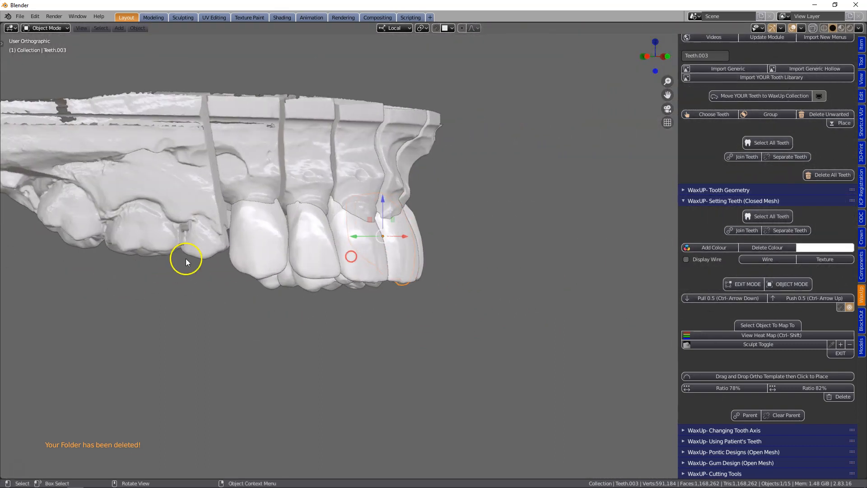
{"action": "left_click", "coordinate": [246, 252]}
{"action": "middle_click_drag", "start_coordinate": [246, 252], "coordinate": [305, 269], "text": "shift"}
{"action": "scroll", "coordinate": [283, 301], "scroll_direction": "up", "scroll_amount": 1}
{"action": "left_click_drag", "start_coordinate": [292, 214], "coordinate": [293, 206]}
{"action": "left_click", "coordinate": [351, 233]}
{"action": "left_click_drag", "start_coordinate": [355, 225], "coordinate": [355, 219]}
Step: Raise three of the left back teeth one by one toward their preparation margins
{"action": "middle_click_drag", "start_coordinate": [600, 285], "coordinate": [445, 289]}
{"action": "middle_click_drag", "start_coordinate": [468, 293], "coordinate": [418, 285], "text": "shift"}
{"action": "left_click", "coordinate": [579, 255]}
{"action": "left_click_drag", "start_coordinate": [576, 222], "coordinate": [575, 214]}
{"action": "left_click", "coordinate": [515, 248]}
{"action": "left_click_drag", "start_coordinate": [503, 226], "coordinate": [504, 220]}
{"action": "left_click", "coordinate": [441, 248]}
{"action": "left_click_drag", "start_coordinate": [442, 232], "coordinate": [442, 231]}
Step: Select all nine placed teeth and join them into a single mesh
{"action": "middle_click_drag", "start_coordinate": [449, 258], "coordinate": [246, 208]}
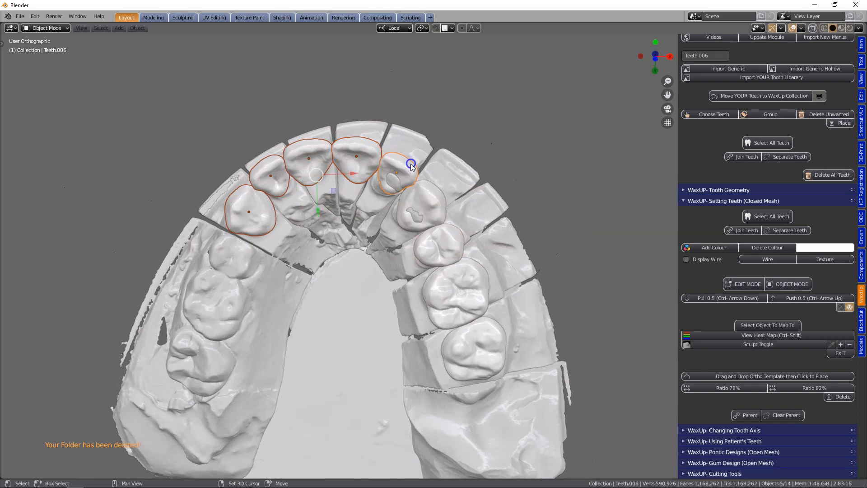
{"action": "left_click", "coordinate": [482, 343], "text": "shift"}
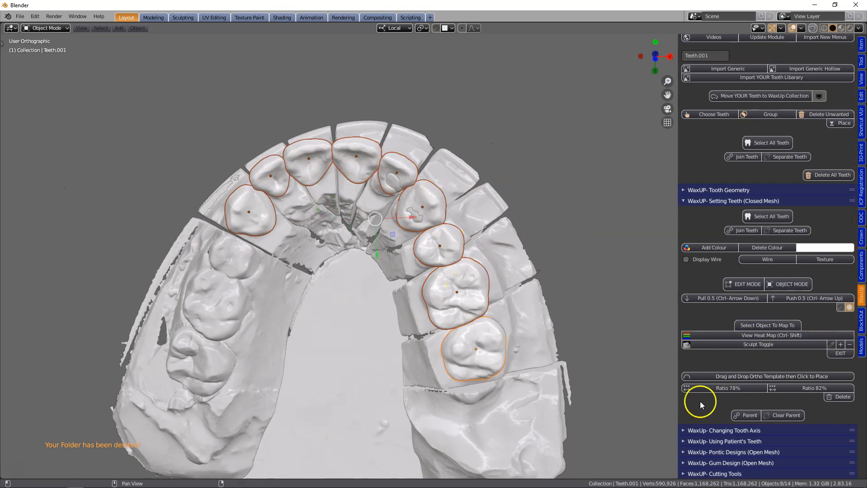
{"action": "scroll", "coordinate": [704, 181], "scroll_direction": "up", "scroll_amount": 2}
{"action": "left_click", "coordinate": [685, 220]}
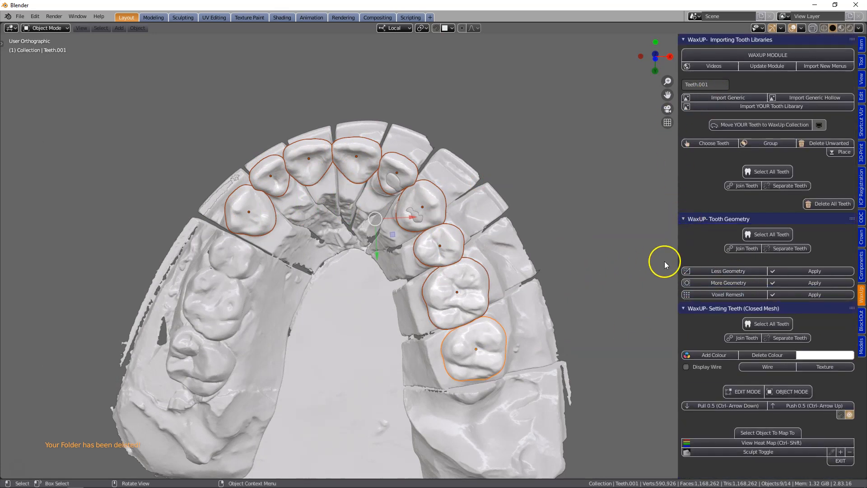
{"action": "left_click", "coordinate": [746, 249]}
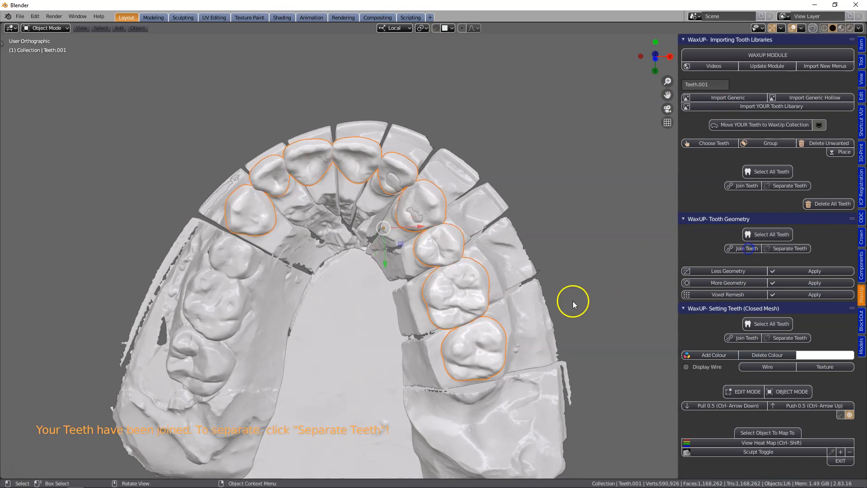
Step: Voxel-remesh the joined teeth with a voxel size of 0.2 and apply it
{"action": "left_click", "coordinate": [731, 294]}
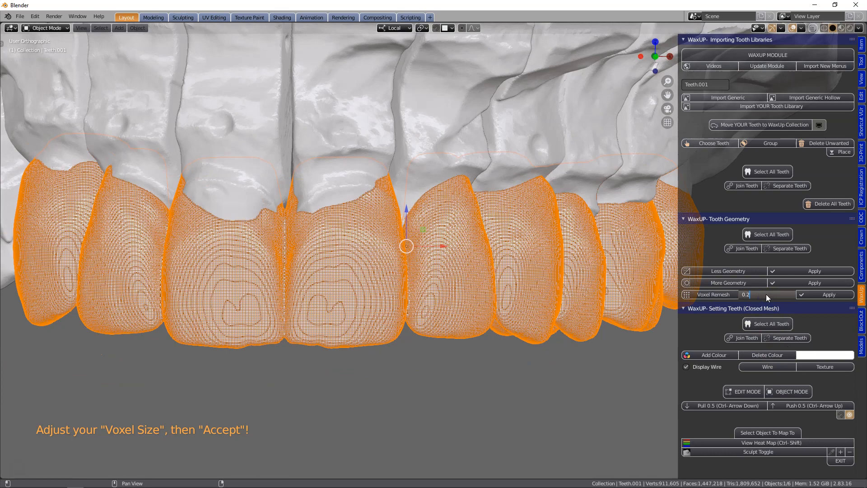
{"action": "key", "text": "Return"}
{"action": "middle_click_drag", "start_coordinate": [389, 351], "coordinate": [406, 353]}
{"action": "middle_click_drag", "start_coordinate": [615, 307], "coordinate": [526, 347]}
{"action": "left_click", "coordinate": [817, 298]}
Step: Try stretching the joined teeth's mesh from the left first molar in edit mode and return to object mode
{"action": "middle_click_drag", "start_coordinate": [470, 360], "coordinate": [564, 298]}
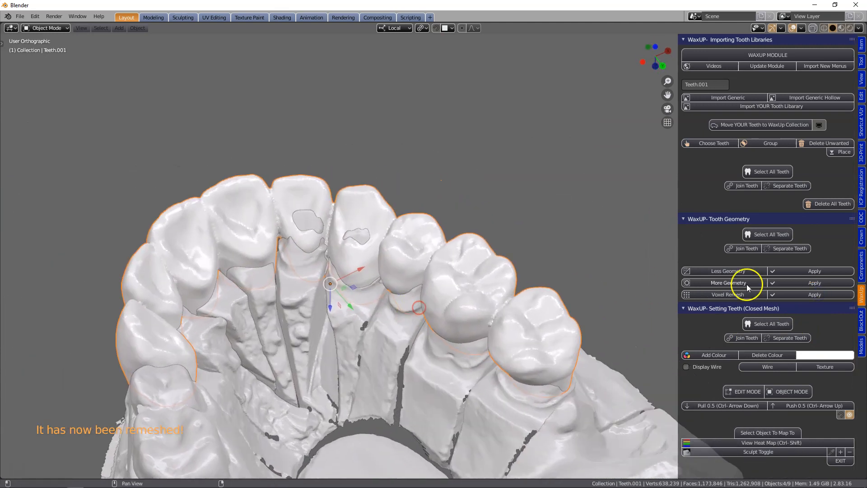
{"action": "scroll", "coordinate": [752, 289], "scroll_direction": "down", "scroll_amount": 6}
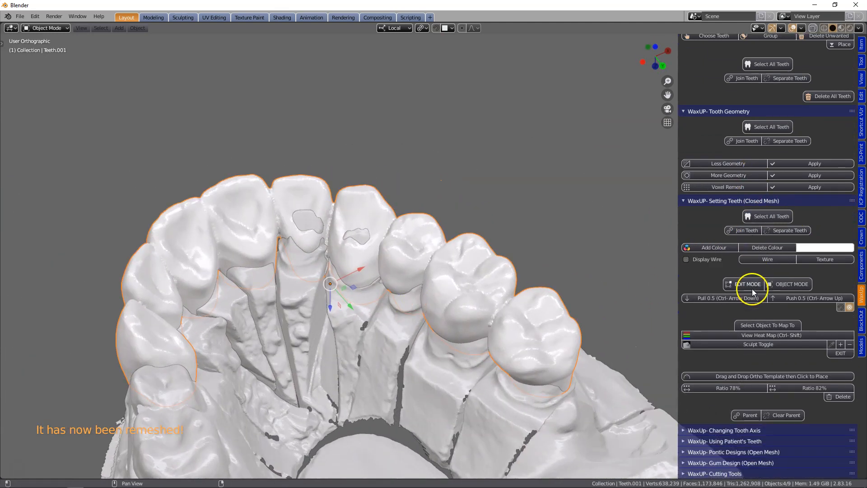
{"action": "left_click", "coordinate": [741, 201], "text": "ctrl"}
{"action": "left_click", "coordinate": [741, 145]}
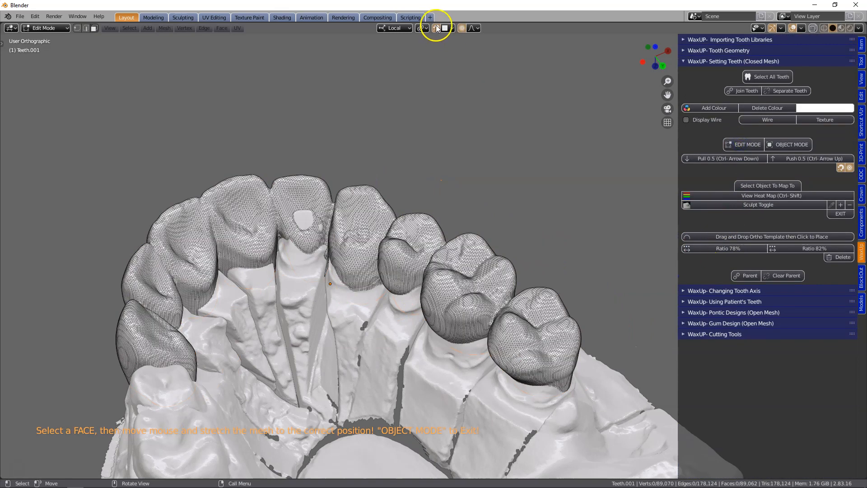
{"action": "left_click", "coordinate": [459, 240]}
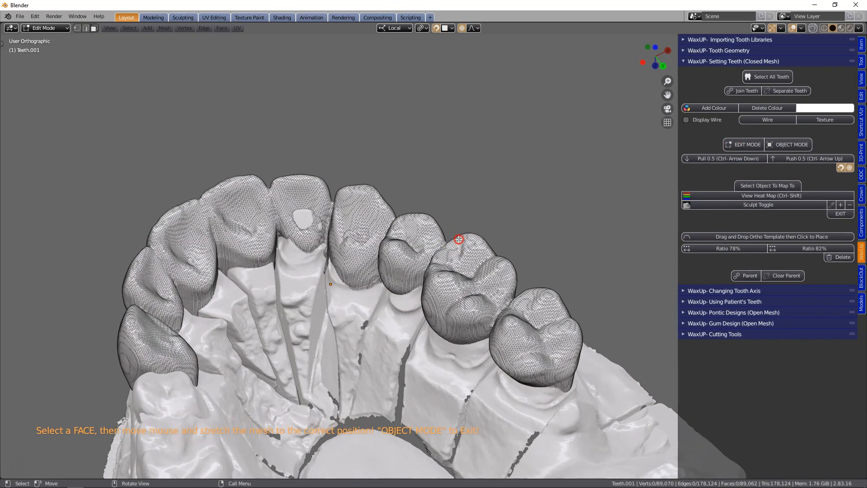
{"action": "left_click", "coordinate": [793, 144]}
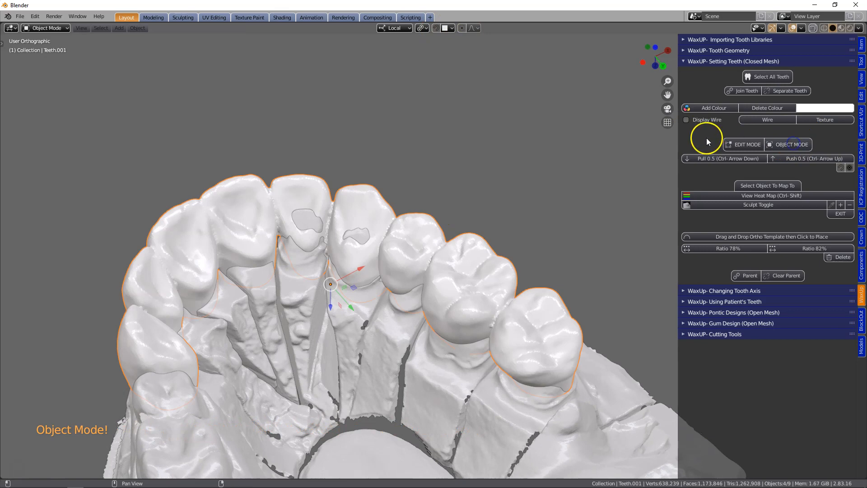
Step: Display the joined teeth as wireframe and, in edit mode, stretch the last left molar's inner edge down to its preparation margin
{"action": "left_click", "coordinate": [772, 120]}
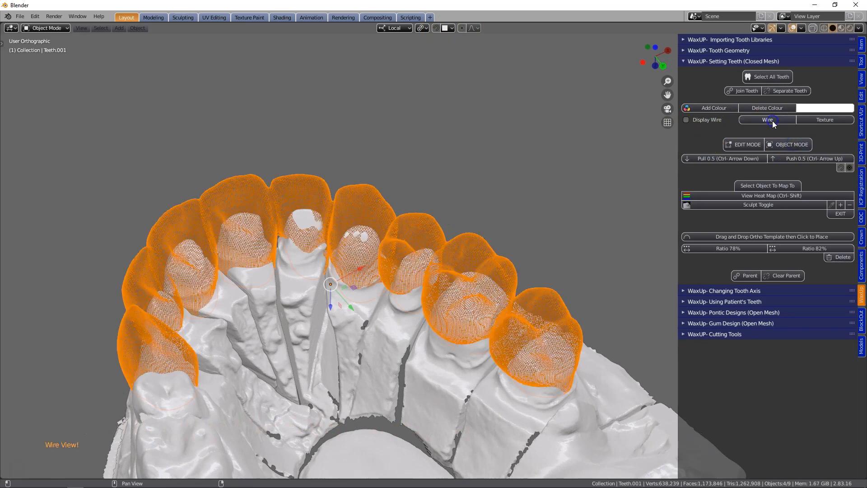
{"action": "left_click", "coordinate": [731, 145]}
{"action": "scroll", "coordinate": [457, 296], "scroll_direction": "up", "scroll_amount": 5}
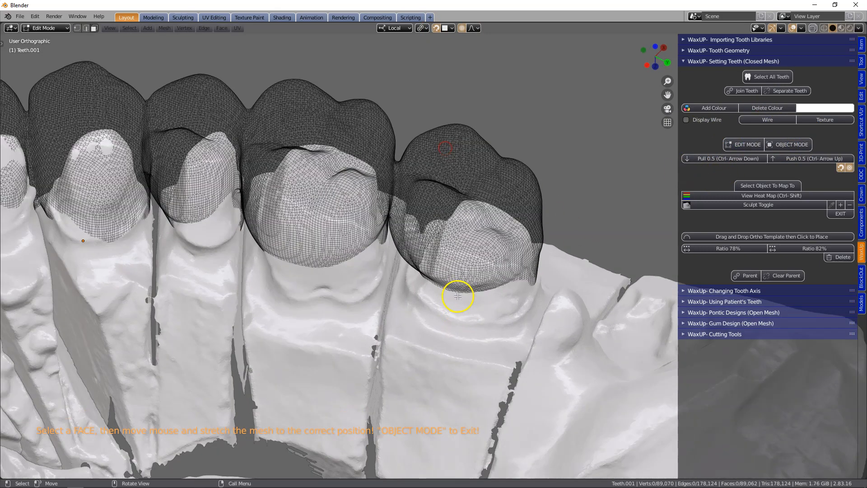
{"action": "middle_click_drag", "start_coordinate": [458, 296], "coordinate": [475, 280]}
{"action": "left_click_drag", "start_coordinate": [465, 286], "coordinate": [468, 322]}
{"action": "middle_click_drag", "start_coordinate": [470, 323], "coordinate": [523, 311]}
{"action": "left_click_drag", "start_coordinate": [523, 311], "coordinate": [519, 331]}
Step: Stretch the last left molar's rear edge down to its preparation margin
{"action": "middle_click_drag", "start_coordinate": [658, 335], "coordinate": [492, 256]}
{"action": "left_click_drag", "start_coordinate": [448, 257], "coordinate": [445, 266]}
{"action": "middle_click_drag", "start_coordinate": [445, 267], "coordinate": [522, 291]}
{"action": "left_click_drag", "start_coordinate": [523, 290], "coordinate": [510, 320]}
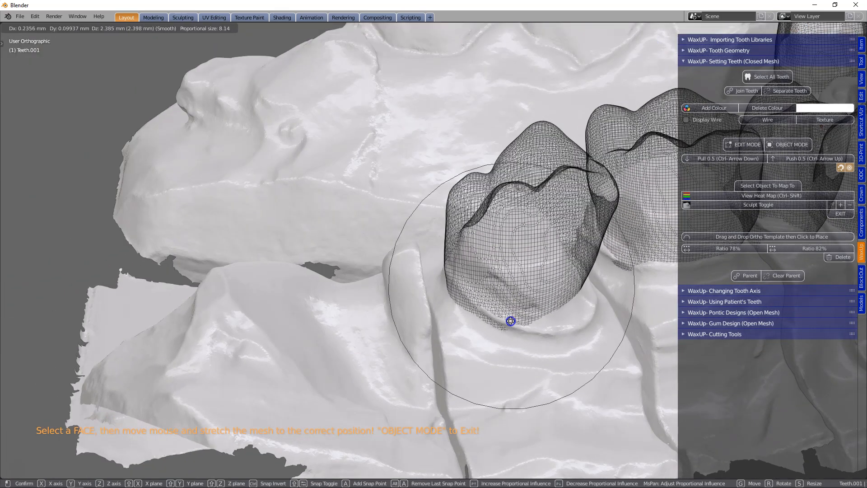
{"action": "middle_click_drag", "start_coordinate": [510, 319], "coordinate": [573, 316]}
{"action": "left_click_drag", "start_coordinate": [573, 316], "coordinate": [588, 330]}
Step: Fit the outer edges of the left molars to their preparation margins by stretching the mesh
{"action": "middle_click_drag", "start_coordinate": [587, 331], "coordinate": [405, 213]}
{"action": "left_click_drag", "start_coordinate": [405, 213], "coordinate": [409, 246]}
{"action": "left_click_drag", "start_coordinate": [366, 229], "coordinate": [364, 236]}
{"action": "middle_click_drag", "start_coordinate": [364, 235], "coordinate": [437, 226]}
{"action": "left_click_drag", "start_coordinate": [463, 222], "coordinate": [468, 240]}
{"action": "scroll", "coordinate": [465, 230], "scroll_direction": "up", "scroll_amount": 4}
{"action": "middle_click_drag", "start_coordinate": [468, 240], "coordinate": [414, 238]}
{"action": "left_click_drag", "start_coordinate": [338, 242], "coordinate": [344, 234]}
{"action": "middle_click_drag", "start_coordinate": [381, 265], "coordinate": [402, 268]}
{"action": "left_click_drag", "start_coordinate": [293, 292], "coordinate": [288, 297]}
Step: Adjust the mesh edge around the left premolar and toward the canine to follow the outer preparation margins
{"action": "mouse_move", "coordinate": [380, 296]}
{"action": "middle_mouse_down"}
{"action": "mouse_move", "coordinate": [372, 280]}
{"action": "mouse_move", "coordinate": [395, 300]}
{"action": "mouse_move", "coordinate": [377, 292]}
{"action": "middle_mouse_up"}
{"action": "scroll", "coordinate": [377, 284], "scroll_direction": "up", "scroll_amount": 2}
{"action": "left_click_drag", "start_coordinate": [379, 284], "coordinate": [368, 276]}
{"action": "middle_click_drag", "start_coordinate": [368, 276], "coordinate": [398, 286]}
{"action": "scroll", "coordinate": [389, 286], "scroll_direction": "up", "scroll_amount": 1}
{"action": "left_click_drag", "start_coordinate": [382, 287], "coordinate": [385, 294]}
{"action": "scroll", "coordinate": [382, 287], "scroll_direction": "up", "scroll_amount": 5}
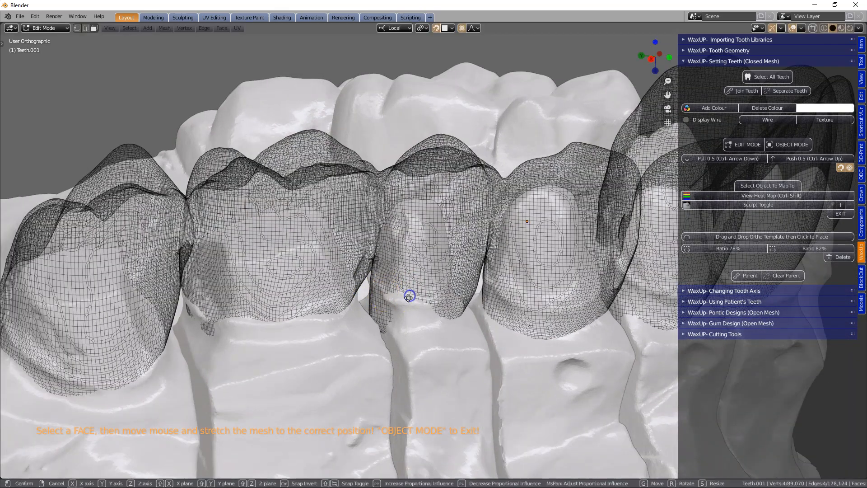
{"action": "middle_click_drag", "start_coordinate": [398, 298], "coordinate": [435, 306]}
{"action": "scroll", "coordinate": [484, 311], "scroll_direction": "up", "scroll_amount": 2}
{"action": "left_click_drag", "start_coordinate": [499, 342], "coordinate": [487, 293]}
Step: Stretch the outer mesh edge beside the left canine to its preparation margin
{"action": "scroll", "coordinate": [495, 312], "scroll_direction": "down", "scroll_amount": 11}
{"action": "middle_click_drag", "start_coordinate": [487, 294], "coordinate": [527, 296]}
{"action": "middle_click_drag", "start_coordinate": [434, 312], "coordinate": [604, 319]}
{"action": "left_click_drag", "start_coordinate": [547, 299], "coordinate": [550, 325]}
{"action": "left_click_drag", "start_coordinate": [500, 317], "coordinate": [495, 315]}
{"action": "middle_click_drag", "start_coordinate": [470, 316], "coordinate": [491, 321]}
Step: Raise the overextended outer edges of the front teeth back to their preparation margins
{"action": "middle_click_drag", "start_coordinate": [430, 366], "coordinate": [345, 362]}
{"action": "left_click_drag", "start_coordinate": [312, 299], "coordinate": [406, 311]}
{"action": "middle_click_drag", "start_coordinate": [406, 311], "coordinate": [339, 297]}
{"action": "left_click_drag", "start_coordinate": [427, 335], "coordinate": [426, 316]}
{"action": "scroll", "coordinate": [511, 356], "scroll_direction": "down", "scroll_amount": 1}
{"action": "left_click_drag", "start_coordinate": [486, 354], "coordinate": [483, 335]}
{"action": "mouse_move", "coordinate": [553, 353]}
{"action": "middle_mouse_down"}
{"action": "mouse_move", "coordinate": [566, 353]}
{"action": "mouse_move", "coordinate": [557, 341]}
{"action": "middle_mouse_up"}
{"action": "left_click_drag", "start_coordinate": [557, 341], "coordinate": [546, 322]}
Step: Reshape the mesh edge between the left canine and lateral incisor on the outer side
{"action": "middle_click_drag", "start_coordinate": [545, 322], "coordinate": [443, 279]}
{"action": "scroll", "coordinate": [444, 313], "scroll_direction": "up", "scroll_amount": 2}
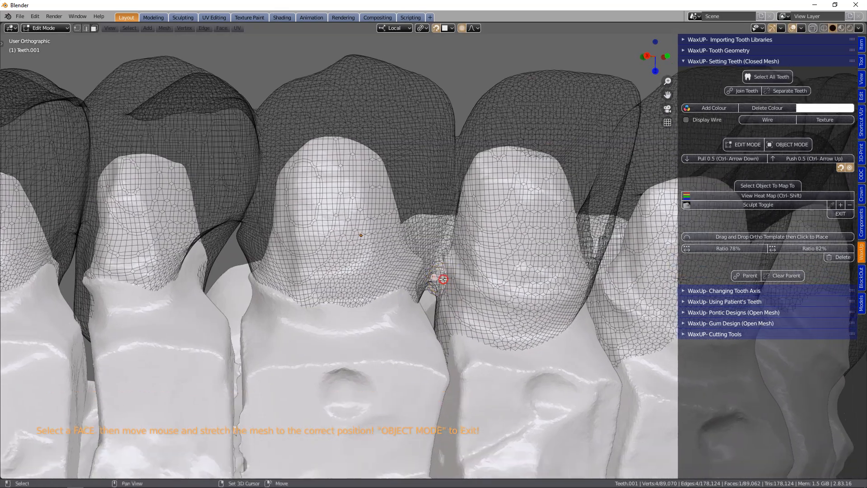
{"action": "middle_click_drag", "start_coordinate": [460, 308], "coordinate": [459, 302]}
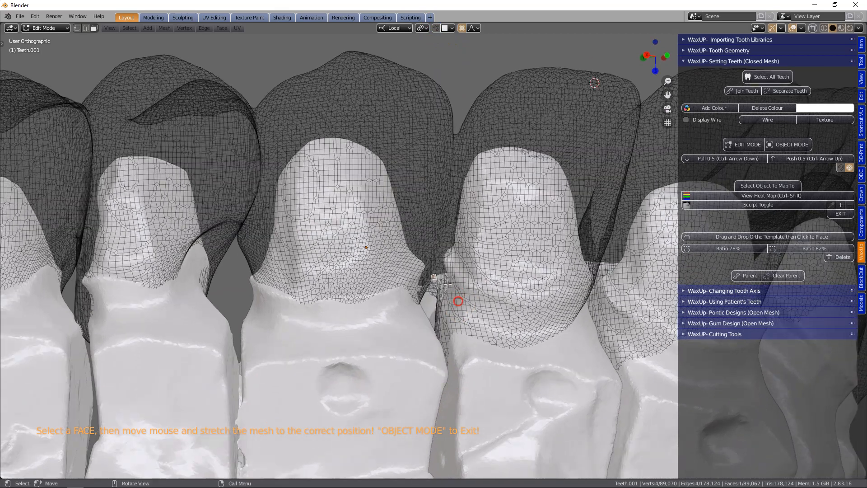
{"action": "left_click_drag", "start_coordinate": [459, 301], "coordinate": [446, 283]}
{"action": "left_click_drag", "start_coordinate": [450, 249], "coordinate": [451, 247]}
{"action": "middle_click_drag", "start_coordinate": [441, 231], "coordinate": [441, 266]}
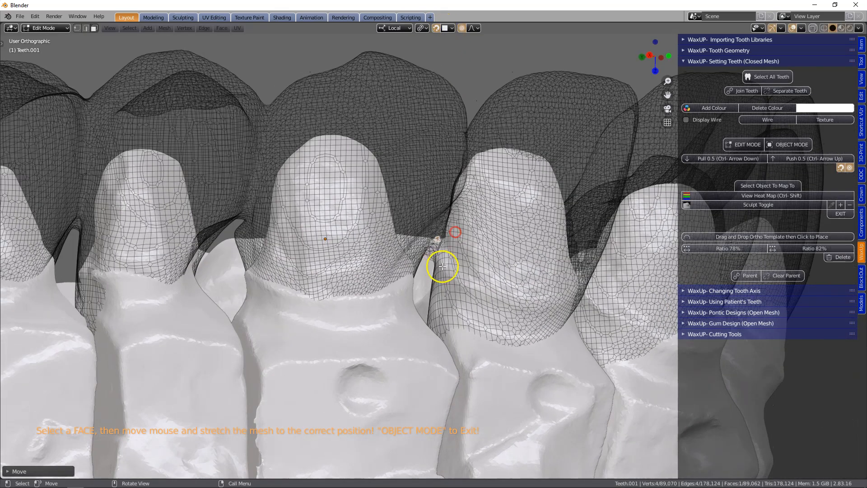
{"action": "left_click_drag", "start_coordinate": [441, 265], "coordinate": [446, 265]}
Step: Adjust the mesh edge between the left lateral and central incisors to follow the preparation margins
{"action": "left_click", "coordinate": [446, 266]}
{"action": "middle_click_drag", "start_coordinate": [446, 266], "coordinate": [447, 243]}
{"action": "left_click_drag", "start_coordinate": [447, 244], "coordinate": [497, 280]}
{"action": "middle_click_drag", "start_coordinate": [497, 280], "coordinate": [482, 308]}
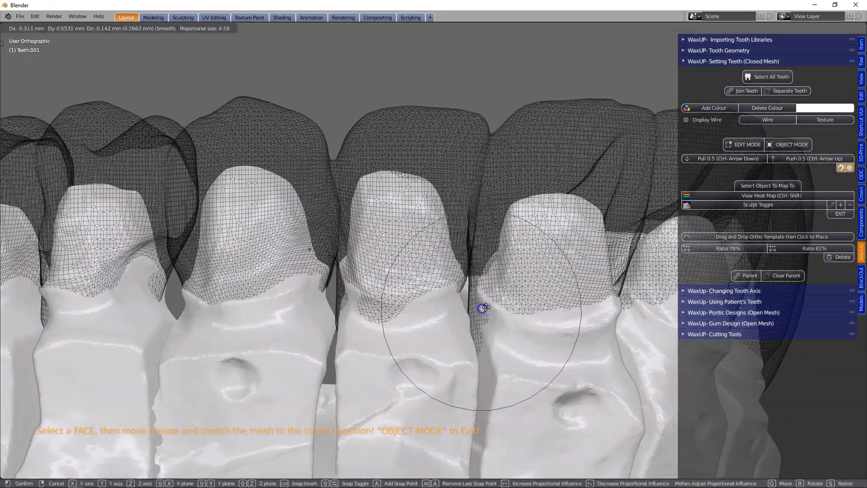
{"action": "left_click", "coordinate": [575, 315]}
Step: Fit the mesh edges of the remaining front teeth to their margins, toggling snapping between adjustments
{"action": "middle_click_drag", "start_coordinate": [575, 316], "coordinate": [438, 238]}
{"action": "left_click_drag", "start_coordinate": [437, 238], "coordinate": [419, 240]}
{"action": "middle_click_drag", "start_coordinate": [418, 239], "coordinate": [302, 239]}
{"action": "left_click_drag", "start_coordinate": [263, 265], "coordinate": [268, 239]}
{"action": "left_click", "coordinate": [436, 28]}
{"action": "left_click_drag", "start_coordinate": [175, 305], "coordinate": [172, 296]}
Step: Pull the inner surface of the left lateral incisor by 0.5 mm to cover the exposed preparation
{"action": "middle_click_drag", "start_coordinate": [172, 297], "coordinate": [439, 246]}
{"action": "left_click", "coordinate": [439, 247]}
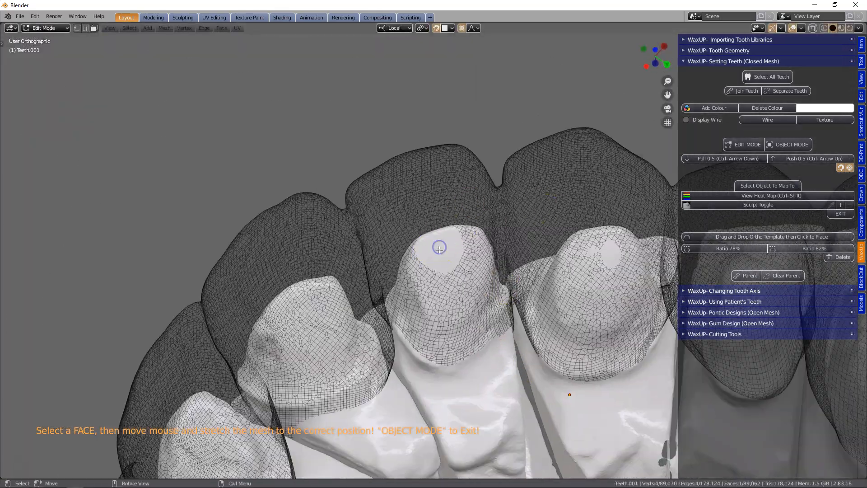
{"action": "scroll", "coordinate": [569, 256], "scroll_direction": "down", "scroll_amount": 1}
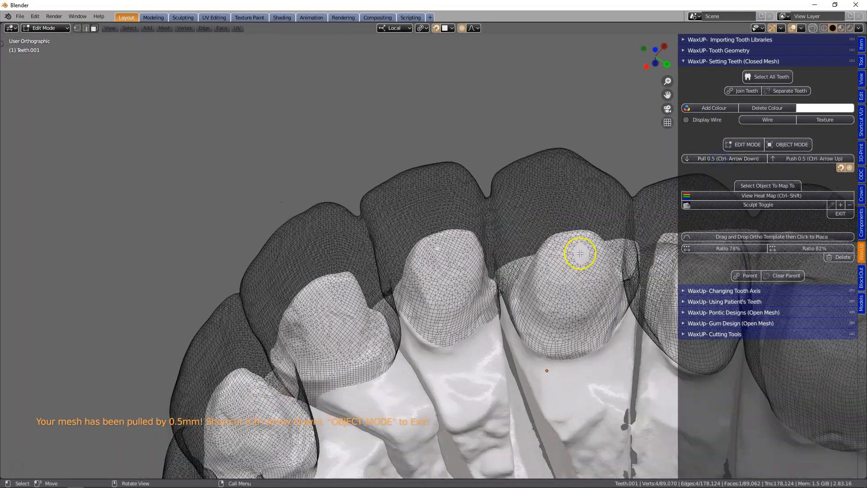
Step: Make a small mesh correction on the inner side of the front teeth
{"action": "middle_click_drag", "start_coordinate": [587, 171], "coordinate": [419, 229]}
{"action": "middle_click_drag", "start_coordinate": [479, 223], "coordinate": [426, 232]}
{"action": "scroll", "coordinate": [426, 232], "scroll_direction": "down", "scroll_amount": 2}
{"action": "scroll", "coordinate": [425, 233], "scroll_direction": "up", "scroll_amount": 2}
{"action": "middle_click_drag", "start_coordinate": [370, 257], "coordinate": [393, 258]}
{"action": "left_click_drag", "start_coordinate": [384, 231], "coordinate": [383, 236]}
{"action": "scroll", "coordinate": [384, 236], "scroll_direction": "down", "scroll_amount": 3}
Step: Return the joined teeth to object mode and display them in texture view
{"action": "middle_click_drag", "start_coordinate": [433, 253], "coordinate": [527, 265]}
{"action": "scroll", "coordinate": [527, 265], "scroll_direction": "up", "scroll_amount": 1}
{"action": "middle_click_drag", "start_coordinate": [527, 265], "coordinate": [481, 220], "text": "shift"}
{"action": "scroll", "coordinate": [481, 219], "scroll_direction": "down", "scroll_amount": 1}
{"action": "middle_click_drag", "start_coordinate": [608, 251], "coordinate": [584, 249]}
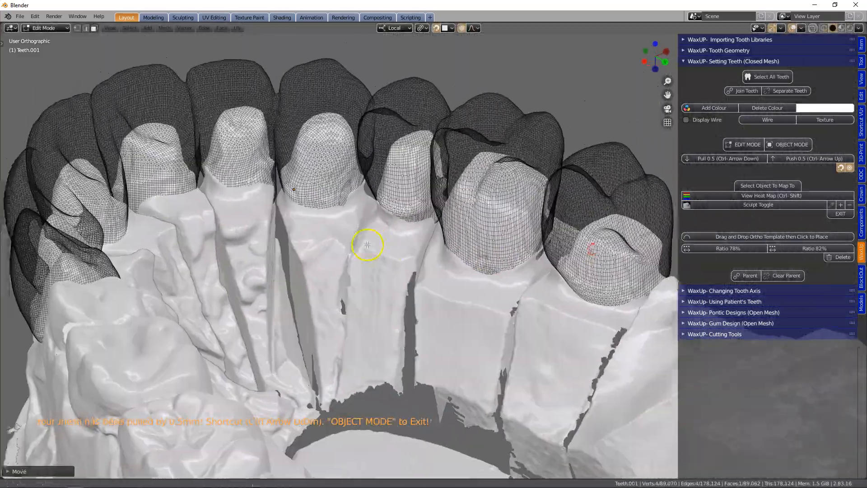
{"action": "middle_click_drag", "start_coordinate": [364, 244], "coordinate": [476, 211], "text": "shift"}
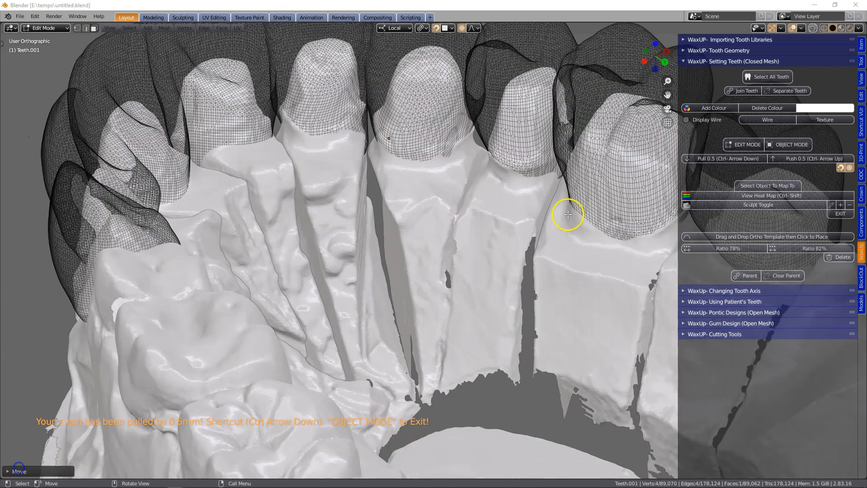
{"action": "middle_click_drag", "start_coordinate": [569, 213], "coordinate": [541, 216]}
{"action": "left_click", "coordinate": [790, 145]}
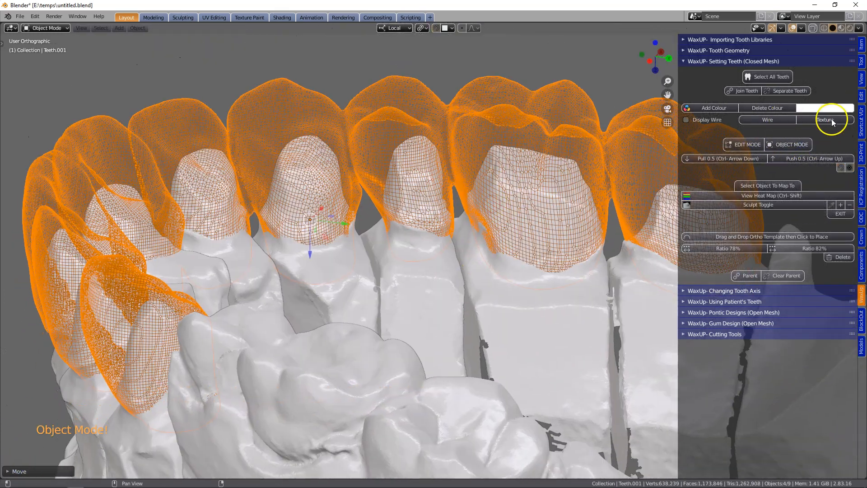
{"action": "left_click", "coordinate": [830, 120]}
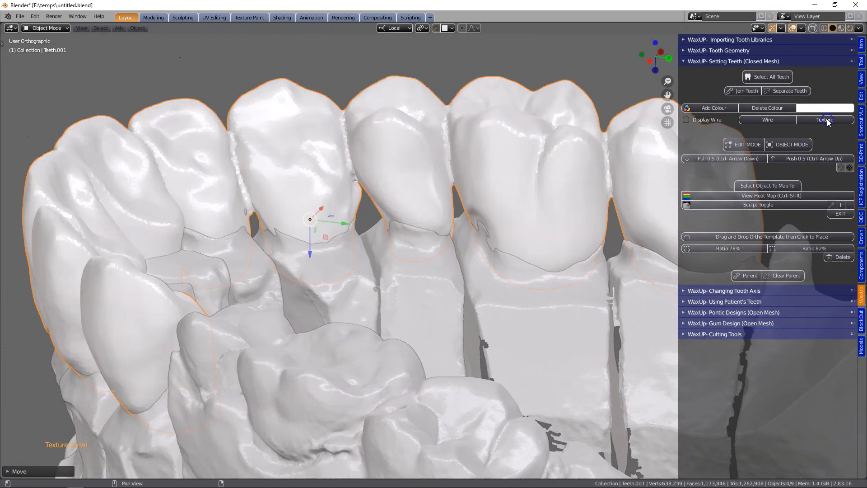
Step: Add a colour to the jaw model and set it to a light cream tone
{"action": "left_click", "coordinate": [550, 316]}
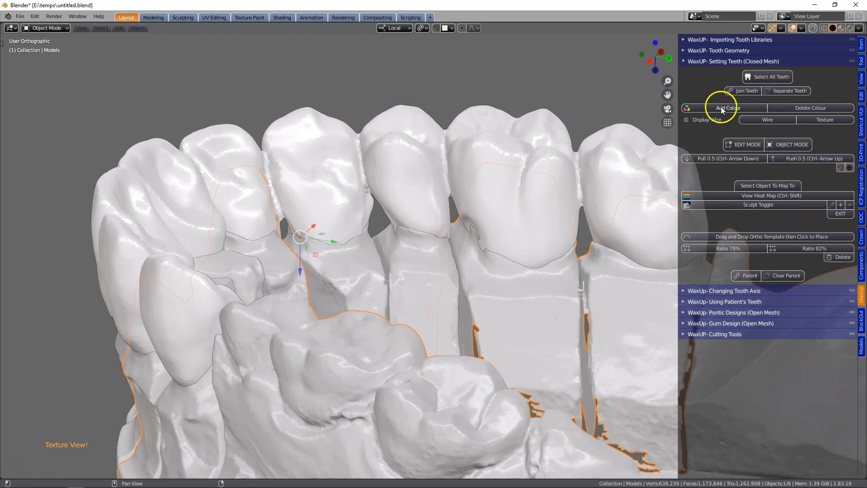
{"action": "left_click", "coordinate": [721, 108]}
{"action": "left_click", "coordinate": [813, 108]}
{"action": "left_click", "coordinate": [801, 156]}
{"action": "left_click", "coordinate": [480, 166]}
{"action": "middle_click_drag", "start_coordinate": [480, 167], "coordinate": [496, 212]}
{"action": "left_click", "coordinate": [451, 267]}
{"action": "middle_click_drag", "start_coordinate": [451, 267], "coordinate": [398, 267]}
Step: Select the separate die segments together with the main jaw model and join the four parts into one object
{"action": "left_click", "coordinate": [235, 268]}
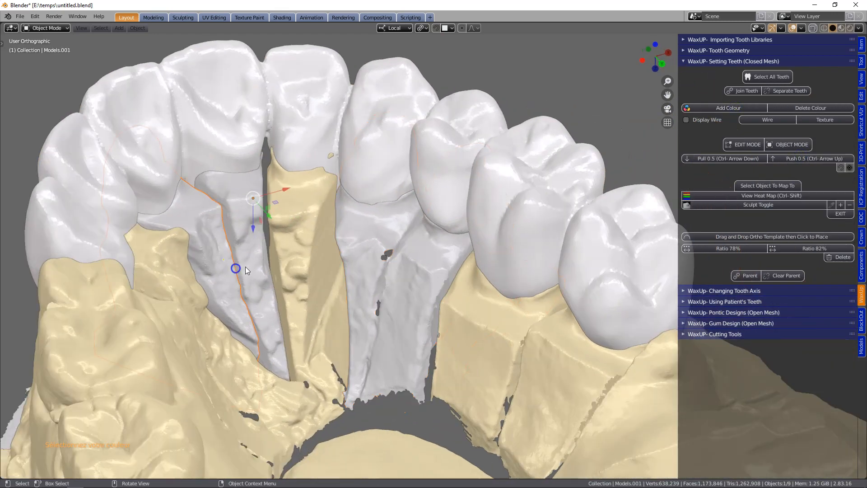
{"action": "middle_click_drag", "start_coordinate": [235, 269], "coordinate": [226, 277]}
{"action": "scroll", "coordinate": [226, 277], "scroll_direction": "down", "scroll_amount": 1}
{"action": "left_click", "coordinate": [274, 259], "text": "shift"}
{"action": "left_click", "coordinate": [310, 259], "text": "shift"}
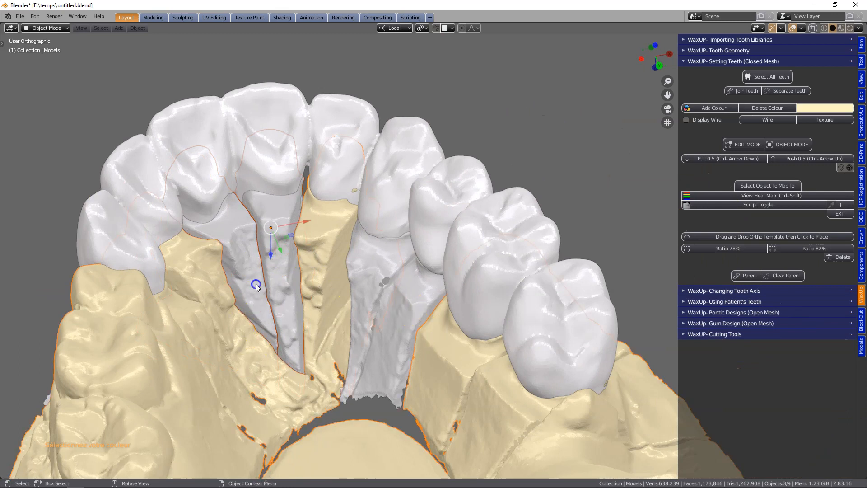
{"action": "left_click", "coordinate": [335, 260], "text": "shift"}
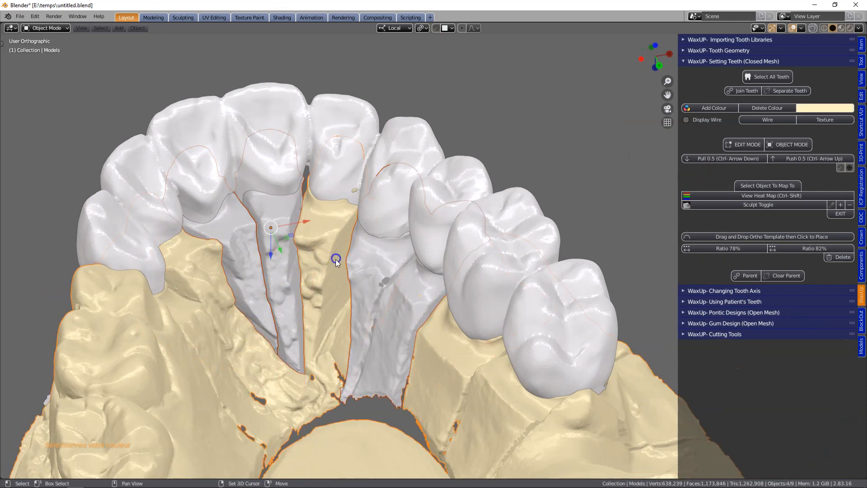
{"action": "left_click", "coordinate": [750, 90]}
Step: Set the jaw model as the object to map to and generate a heat map on the joined teeth
{"action": "middle_click_drag", "start_coordinate": [358, 253], "coordinate": [435, 245]}
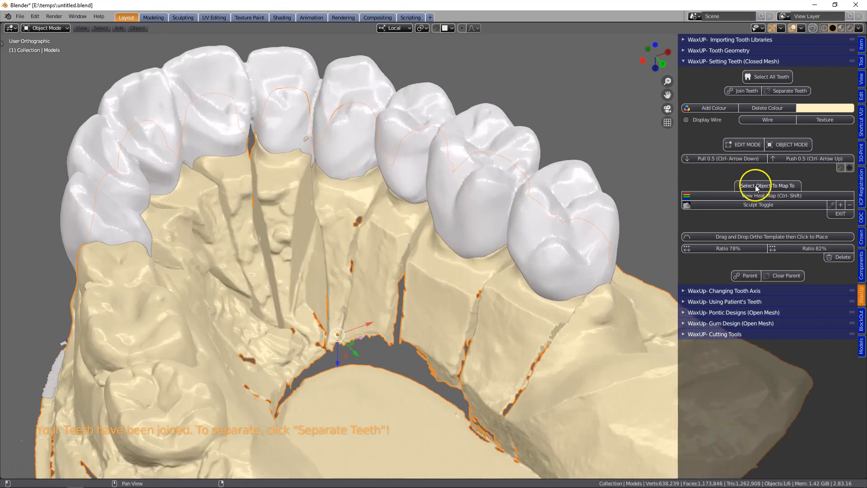
{"action": "left_click", "coordinate": [766, 186]}
{"action": "left_click", "coordinate": [484, 170]}
{"action": "left_click", "coordinate": [742, 195]}
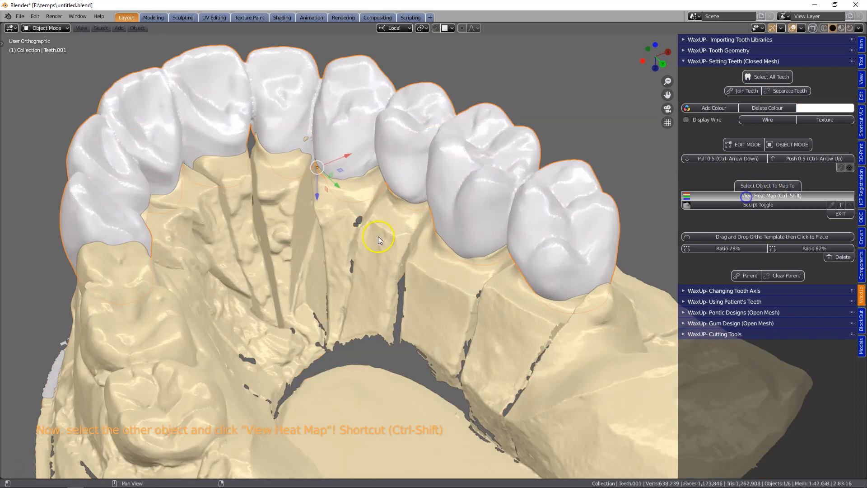
Step: Inflate the thin spot on the last left molar's rear surface in sculpt mode and regenerate the heat map
{"action": "middle_click_drag", "start_coordinate": [376, 240], "coordinate": [337, 244]}
{"action": "middle_click_drag", "start_coordinate": [447, 320], "coordinate": [442, 307], "text": "shift"}
{"action": "scroll", "coordinate": [447, 289], "scroll_direction": "up", "scroll_amount": 1}
{"action": "scroll", "coordinate": [507, 255], "scroll_direction": "up", "scroll_amount": 2}
{"action": "scroll", "coordinate": [501, 267], "scroll_direction": "up", "scroll_amount": 2}
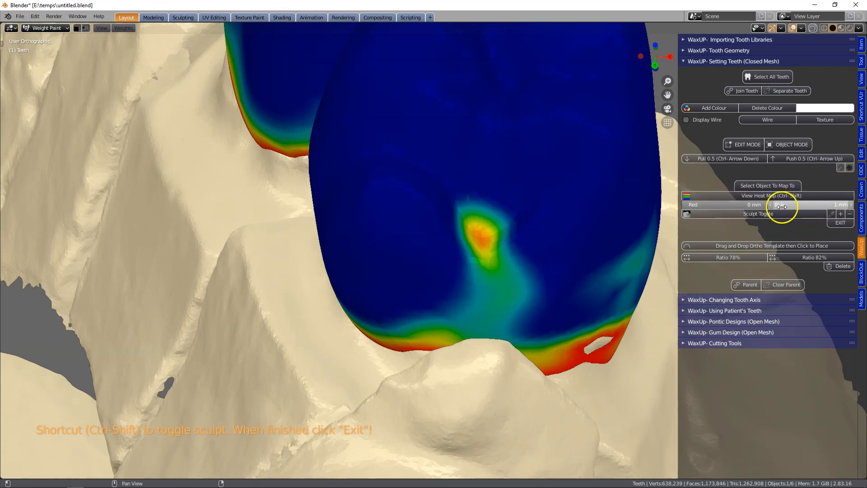
{"action": "middle_click_drag", "start_coordinate": [523, 247], "coordinate": [482, 263]}
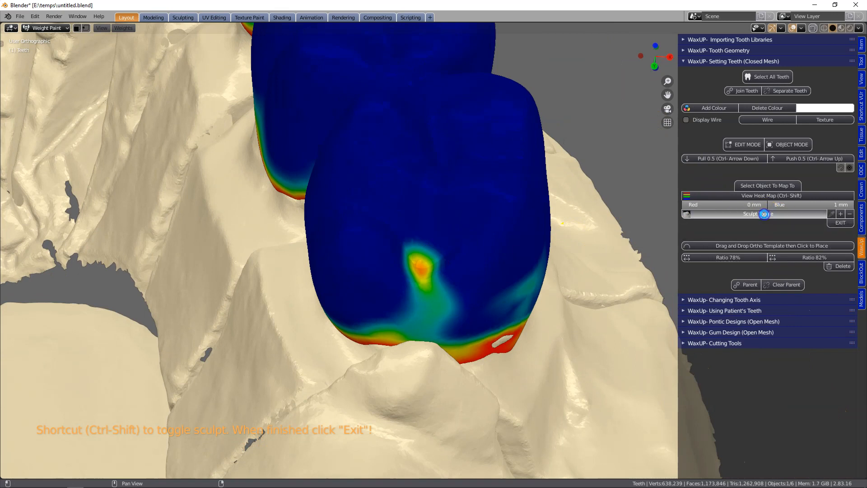
{"action": "left_click", "coordinate": [764, 213]}
{"action": "mouse_move", "coordinate": [429, 247]}
{"action": "left_mouse_down"}
{"action": "mouse_move", "coordinate": [420, 277]}
{"action": "mouse_move", "coordinate": [440, 251]}
{"action": "left_mouse_up"}
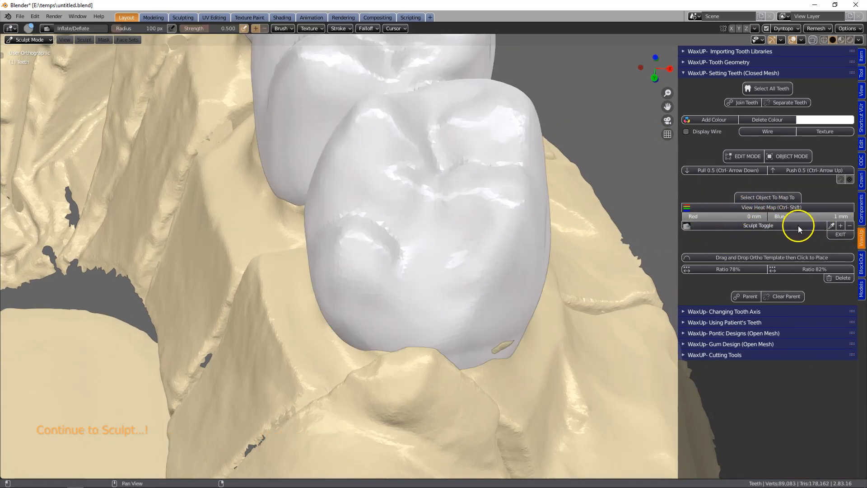
{"action": "left_click", "coordinate": [755, 207]}
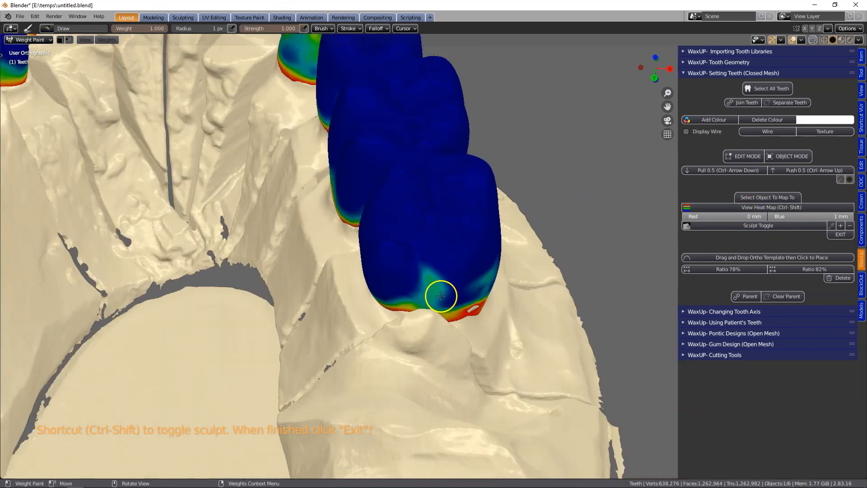
Step: Inflate the thin areas on the inner surfaces of the left canine and lateral incisor
{"action": "middle_click_drag", "start_coordinate": [441, 296], "coordinate": [450, 271]}
{"action": "scroll", "coordinate": [430, 271], "scroll_direction": "up", "scroll_amount": 2}
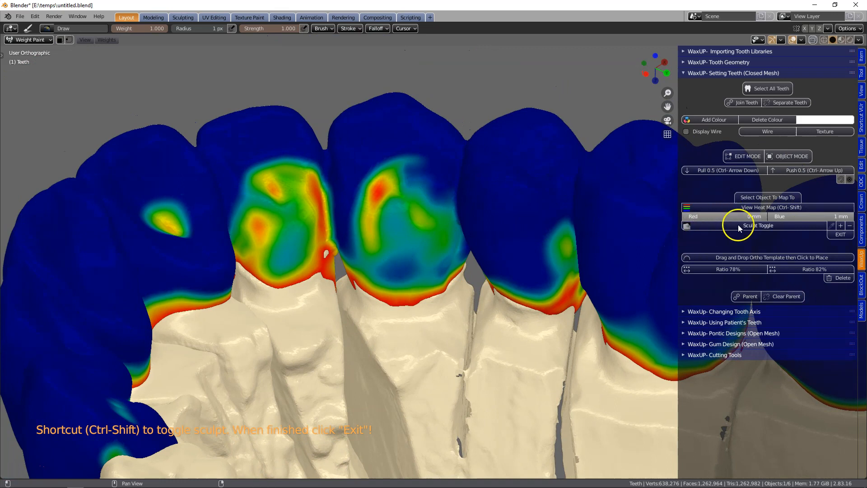
{"action": "left_click", "coordinate": [755, 225]}
{"action": "mouse_move", "coordinate": [437, 215]}
{"action": "left_mouse_down"}
{"action": "mouse_move", "coordinate": [442, 236]}
{"action": "mouse_move", "coordinate": [356, 225]}
{"action": "mouse_move", "coordinate": [429, 203]}
{"action": "mouse_move", "coordinate": [441, 228]}
{"action": "mouse_move", "coordinate": [420, 253]}
{"action": "mouse_move", "coordinate": [377, 232]}
{"action": "mouse_move", "coordinate": [299, 217]}
{"action": "mouse_move", "coordinate": [267, 253]}
{"action": "mouse_move", "coordinate": [265, 280]}
{"action": "mouse_move", "coordinate": [327, 217]}
{"action": "mouse_move", "coordinate": [306, 265]}
{"action": "left_mouse_up"}
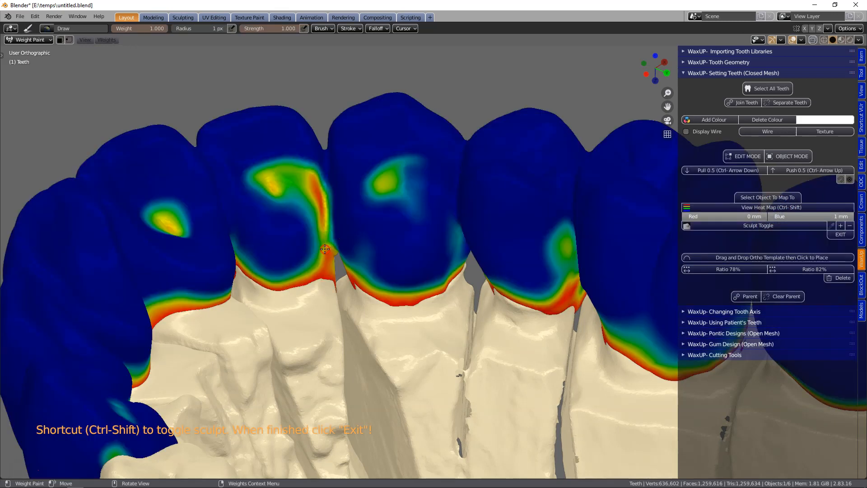
Step: Inflate the thin strip of the left lateral incisor beside the canine and regenerate the heat map
{"action": "middle_click_drag", "start_coordinate": [324, 247], "coordinate": [381, 257]}
{"action": "scroll", "coordinate": [381, 258], "scroll_direction": "up", "scroll_amount": 3}
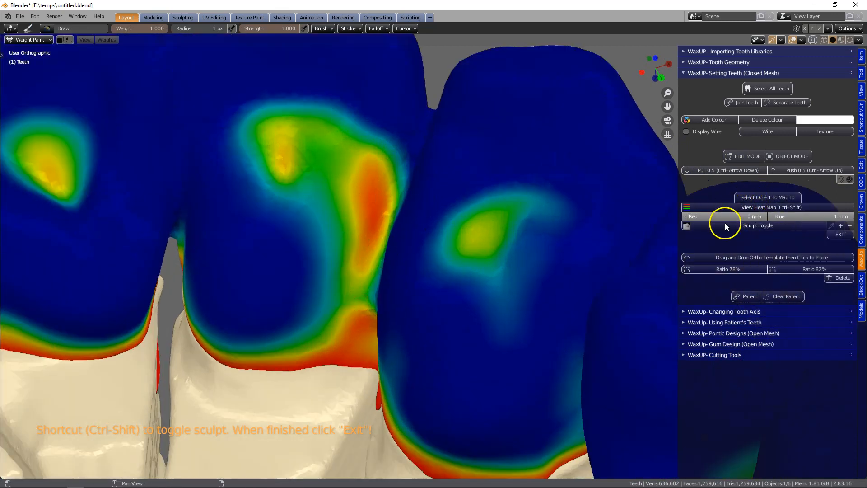
{"action": "left_click", "coordinate": [751, 226]}
{"action": "left_click_drag", "start_coordinate": [396, 130], "coordinate": [390, 216]}
{"action": "left_click", "coordinate": [786, 208]}
{"action": "left_click", "coordinate": [776, 208]}
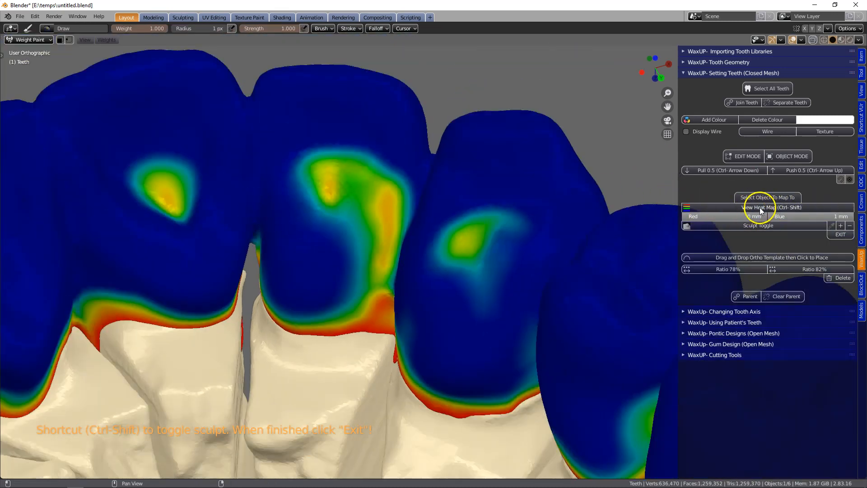
Step: Thicken the lateral incisor's strip beside the canine once more, down to the margin, and refresh the heat map
{"action": "left_click", "coordinate": [752, 226]}
{"action": "mouse_move", "coordinate": [406, 162]}
{"action": "left_mouse_down"}
{"action": "mouse_move", "coordinate": [397, 186]}
{"action": "mouse_move", "coordinate": [362, 181]}
{"action": "mouse_move", "coordinate": [387, 304]}
{"action": "left_mouse_up"}
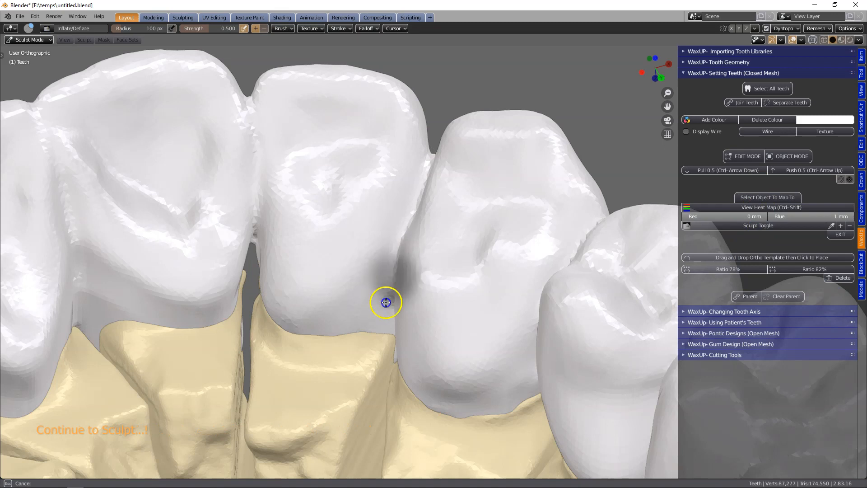
{"action": "left_click", "coordinate": [757, 208]}
Step: Set the jaw model as the heat map's reference again and regenerate the map on the teeth
{"action": "scroll", "coordinate": [234, 237], "scroll_direction": "down", "scroll_amount": 5}
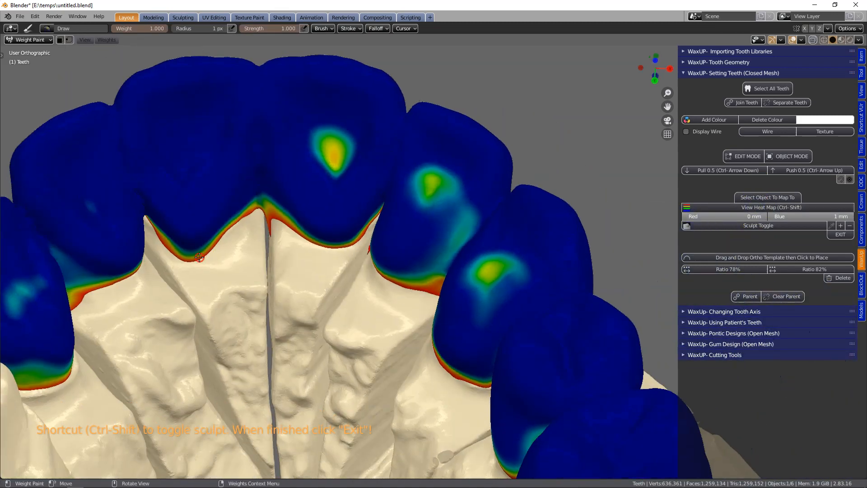
{"action": "scroll", "coordinate": [352, 250], "scroll_direction": "up", "scroll_amount": 6}
{"action": "left_click", "coordinate": [755, 198]}
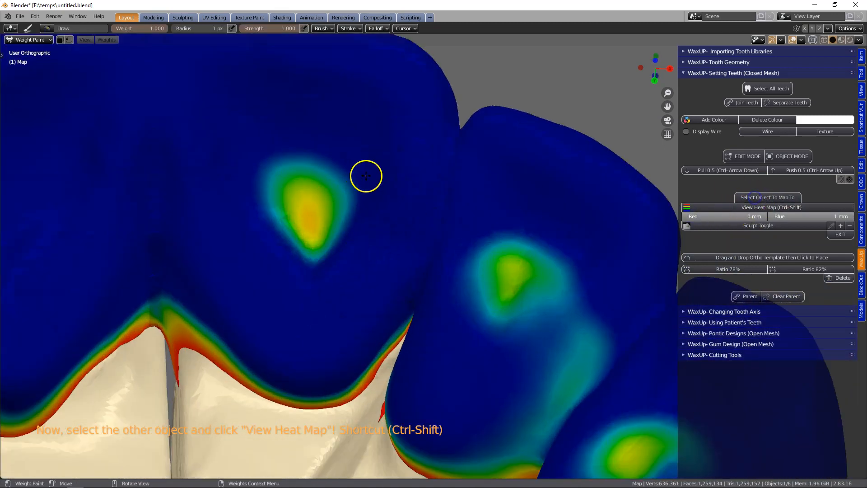
{"action": "left_click_drag", "start_coordinate": [309, 161], "coordinate": [302, 222]}
{"action": "left_click", "coordinate": [370, 206]}
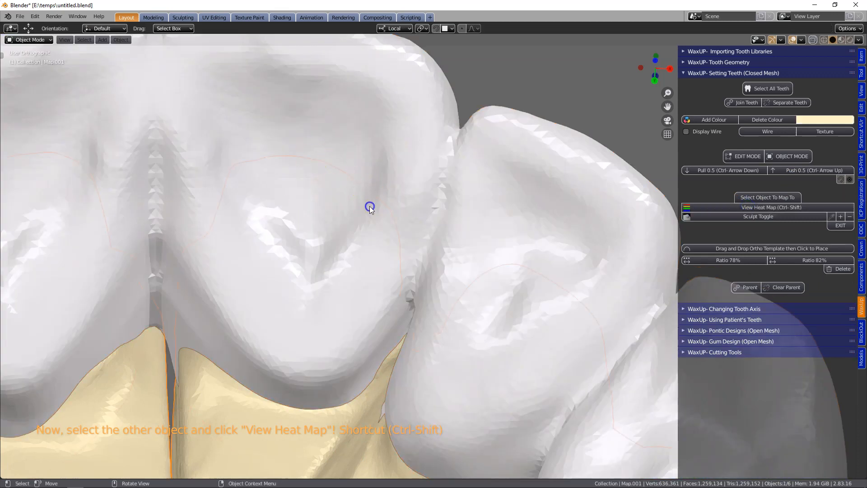
{"action": "scroll", "coordinate": [557, 264], "scroll_direction": "down", "scroll_amount": 2}
{"action": "left_click", "coordinate": [766, 198]}
{"action": "left_click", "coordinate": [754, 207]}
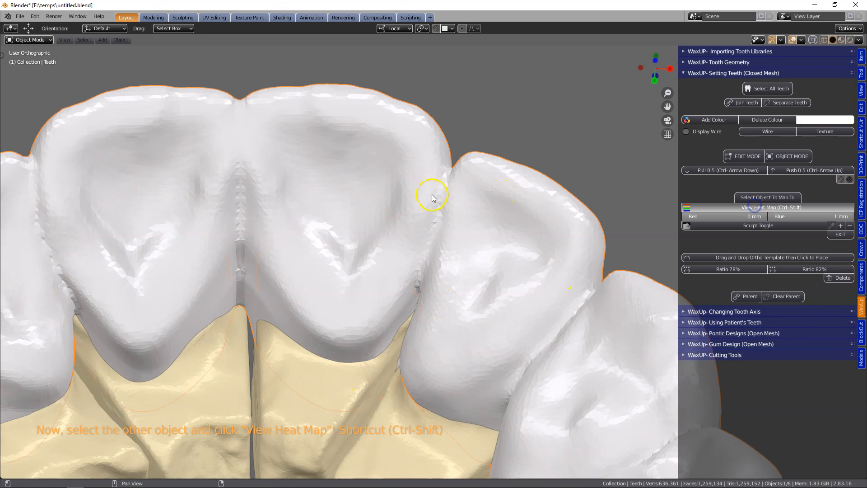
Step: Inflate the thin spots on the inner surfaces of the left lateral and central incisors
{"action": "left_click", "coordinate": [759, 226]}
{"action": "mouse_move", "coordinate": [498, 247]}
{"action": "left_mouse_down"}
{"action": "mouse_move", "coordinate": [480, 302]}
{"action": "mouse_move", "coordinate": [502, 283]}
{"action": "left_mouse_up"}
{"action": "mouse_move", "coordinate": [327, 178]}
{"action": "left_mouse_down"}
{"action": "mouse_move", "coordinate": [336, 222]}
{"action": "mouse_move", "coordinate": [426, 271]}
{"action": "left_mouse_up"}
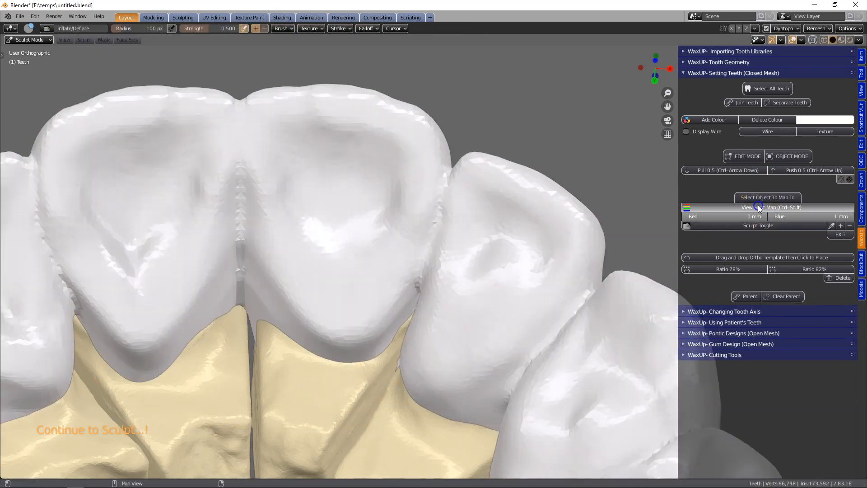
Step: Return from the heat map to sculpting at the premolar's thin strip and set the Inflate/Deflate brush strength to 1.000
{"action": "middle_click_drag", "start_coordinate": [271, 230], "coordinate": [416, 231]}
{"action": "scroll", "coordinate": [449, 281], "scroll_direction": "up", "scroll_amount": 1}
{"action": "middle_click_drag", "start_coordinate": [333, 244], "coordinate": [470, 167], "text": "shift"}
{"action": "scroll", "coordinate": [503, 170], "scroll_direction": "up", "scroll_amount": 4}
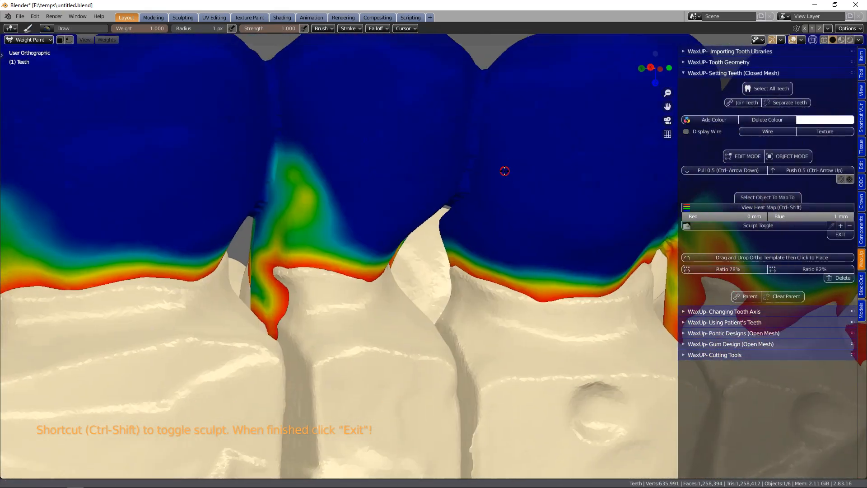
{"action": "middle_click_drag", "start_coordinate": [298, 199], "coordinate": [328, 208]}
{"action": "scroll", "coordinate": [347, 275], "scroll_direction": "up", "scroll_amount": 2}
{"action": "scroll", "coordinate": [398, 190], "scroll_direction": "down", "scroll_amount": 1}
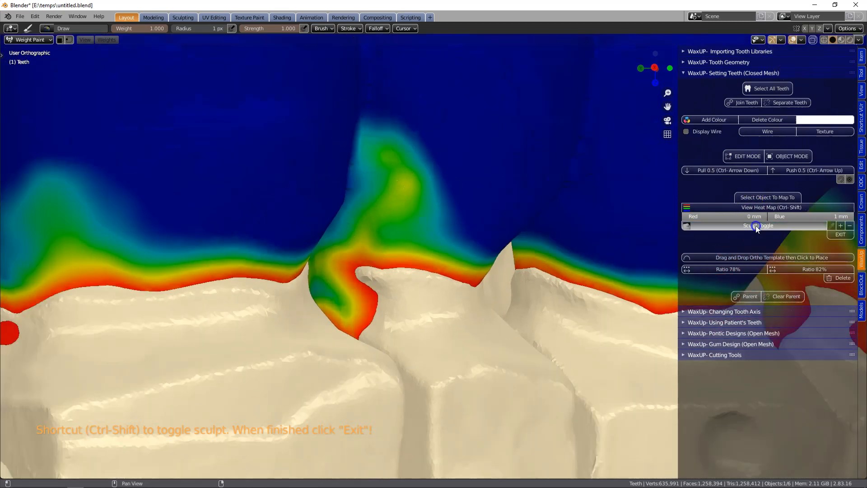
{"action": "left_click", "coordinate": [756, 226]}
{"action": "middle_click_drag", "start_coordinate": [340, 267], "coordinate": [374, 193]}
{"action": "scroll", "coordinate": [328, 239], "scroll_direction": "up", "scroll_amount": 3}
{"action": "right_click", "coordinate": [340, 245]}
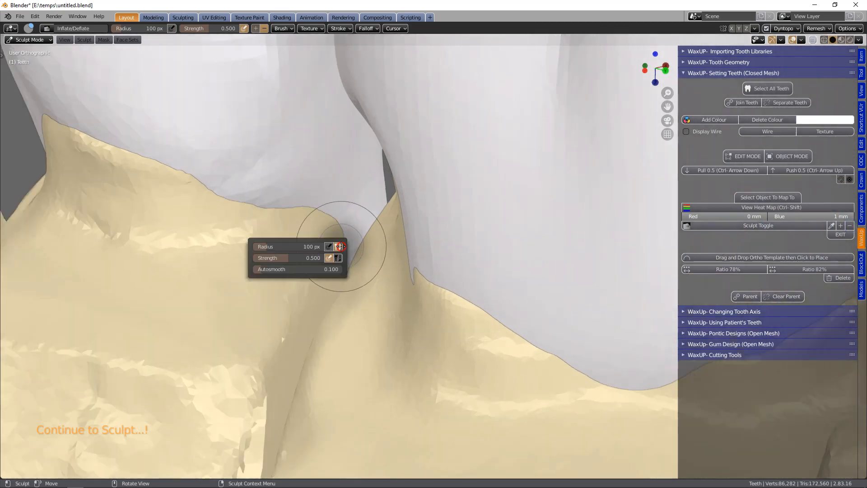
{"action": "left_click_drag", "start_coordinate": [291, 258], "coordinate": [316, 255]}
Step: Inflate the premolar's thin strip beside the molar with repeated strokes, working down to the preparation margin
{"action": "right_click", "coordinate": [335, 243]}
{"action": "mouse_move", "coordinate": [358, 155]}
{"action": "left_mouse_down"}
{"action": "mouse_move", "coordinate": [343, 182]}
{"action": "mouse_move", "coordinate": [350, 121]}
{"action": "left_mouse_up"}
{"action": "scroll", "coordinate": [382, 151], "scroll_direction": "down", "scroll_amount": 1}
{"action": "middle_click_drag", "start_coordinate": [382, 151], "coordinate": [408, 149]}
{"action": "left_click_drag", "start_coordinate": [371, 230], "coordinate": [375, 221]}
{"action": "mouse_move", "coordinate": [375, 221]}
{"action": "middle_mouse_down"}
{"action": "mouse_move", "coordinate": [467, 199]}
{"action": "mouse_move", "coordinate": [353, 254]}
{"action": "mouse_move", "coordinate": [445, 232]}
{"action": "mouse_move", "coordinate": [407, 212]}
{"action": "middle_mouse_up"}
{"action": "scroll", "coordinate": [353, 254], "scroll_direction": "down", "scroll_amount": 3}
{"action": "scroll", "coordinate": [406, 212], "scroll_direction": "up", "scroll_amount": 3}
{"action": "left_click_drag", "start_coordinate": [397, 205], "coordinate": [440, 219]}
{"action": "scroll", "coordinate": [474, 228], "scroll_direction": "down", "scroll_amount": 3}
{"action": "mouse_move", "coordinate": [520, 244]}
{"action": "middle_mouse_down"}
{"action": "mouse_move", "coordinate": [432, 223]}
{"action": "mouse_move", "coordinate": [445, 264]}
{"action": "middle_mouse_up"}
{"action": "scroll", "coordinate": [420, 249], "scroll_direction": "up", "scroll_amount": 3}
{"action": "left_click_drag", "start_coordinate": [449, 228], "coordinate": [475, 257]}
{"action": "scroll", "coordinate": [474, 257], "scroll_direction": "down", "scroll_amount": 3}
{"action": "mouse_move", "coordinate": [474, 258]}
{"action": "middle_mouse_down"}
{"action": "mouse_move", "coordinate": [509, 289]}
{"action": "mouse_move", "coordinate": [438, 253]}
{"action": "middle_mouse_up"}
{"action": "scroll", "coordinate": [438, 254], "scroll_direction": "up", "scroll_amount": 3}
{"action": "mouse_move", "coordinate": [354, 231]}
{"action": "middle_mouse_down"}
{"action": "mouse_move", "coordinate": [516, 137]}
{"action": "mouse_move", "coordinate": [304, 196]}
{"action": "middle_mouse_up"}
Step: Switch the brush to subtract and deflate the excess tooth material extending down between the front teeth
{"action": "left_click", "coordinate": [848, 226]}
{"action": "mouse_move", "coordinate": [445, 221]}
{"action": "middle_mouse_down"}
{"action": "mouse_move", "coordinate": [219, 222]}
{"action": "mouse_move", "coordinate": [190, 237]}
{"action": "middle_mouse_up"}
{"action": "left_click_drag", "start_coordinate": [190, 237], "coordinate": [193, 267]}
{"action": "scroll", "coordinate": [194, 266], "scroll_direction": "up", "scroll_amount": 2}
{"action": "mouse_move", "coordinate": [253, 253]}
{"action": "middle_mouse_down"}
{"action": "mouse_move", "coordinate": [305, 256]}
{"action": "mouse_move", "coordinate": [277, 243]}
{"action": "middle_mouse_up"}
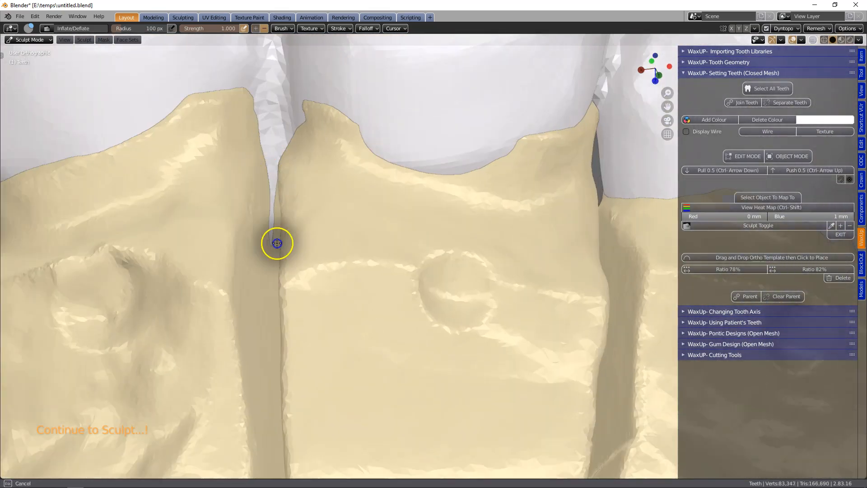
{"action": "scroll", "coordinate": [422, 142], "scroll_direction": "down", "scroll_amount": 2}
{"action": "middle_click_drag", "start_coordinate": [423, 142], "coordinate": [224, 182]}
{"action": "scroll", "coordinate": [224, 182], "scroll_direction": "up", "scroll_amount": 2}
{"action": "middle_click_drag", "start_coordinate": [304, 232], "coordinate": [358, 246]}
Step: Exit the heat map and move the teeth's margin vertices in Edit Mode with the wireframe displayed
{"action": "left_click", "coordinate": [787, 156]}
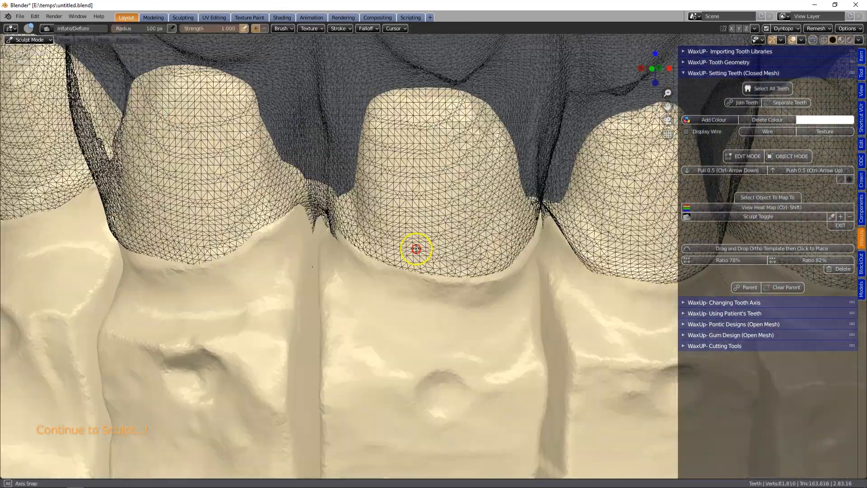
{"action": "mouse_move", "coordinate": [433, 258]}
{"action": "middle_mouse_down"}
{"action": "mouse_move", "coordinate": [397, 184]}
{"action": "mouse_move", "coordinate": [290, 253]}
{"action": "middle_mouse_up"}
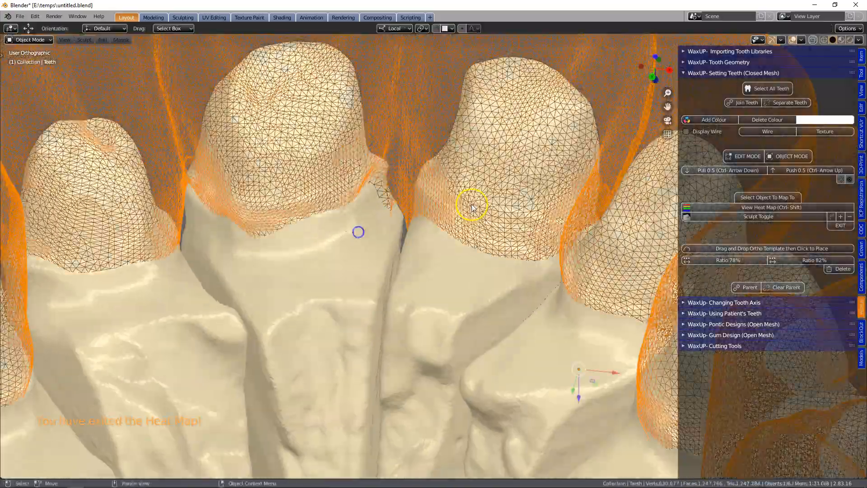
{"action": "key", "text": "ctrl+shift"}
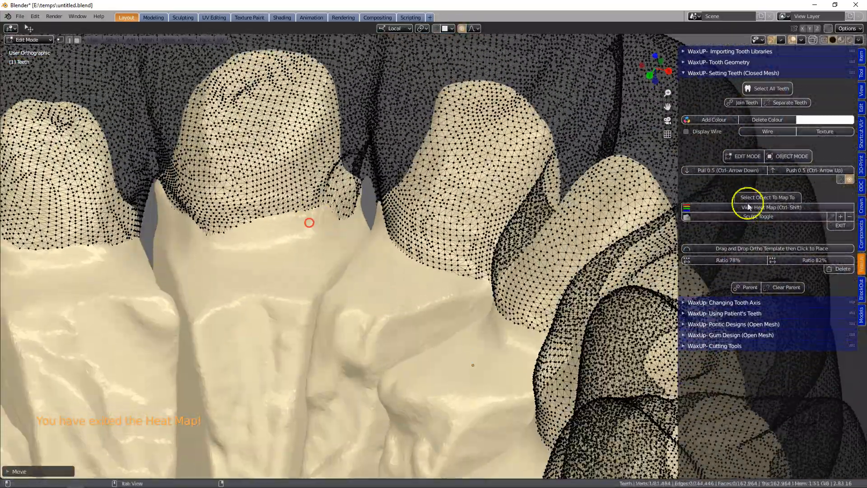
Step: Resume sculpting to refine the wireframed margins around the posterior teeth, then return to Object Mode in texture view
{"action": "left_click", "coordinate": [748, 216]}
{"action": "middle_click_drag", "start_coordinate": [291, 223], "coordinate": [562, 265]}
{"action": "scroll", "coordinate": [561, 265], "scroll_direction": "up", "scroll_amount": 3}
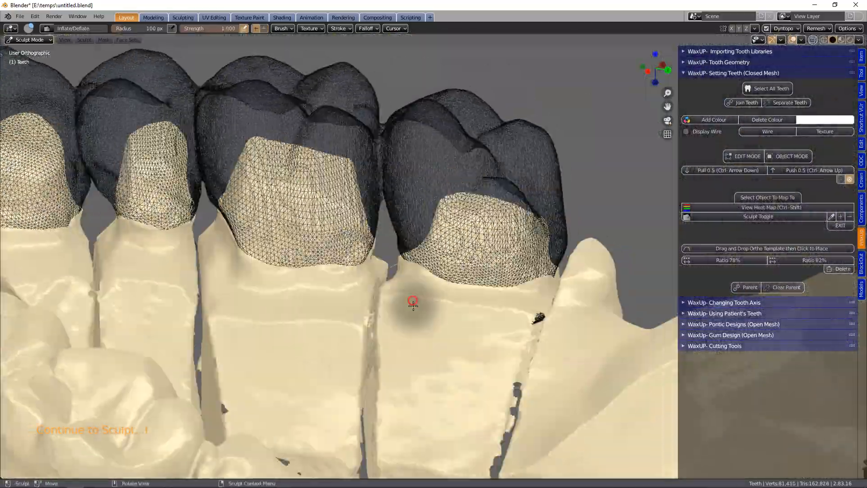
{"action": "middle_click_drag", "start_coordinate": [411, 304], "coordinate": [551, 258]}
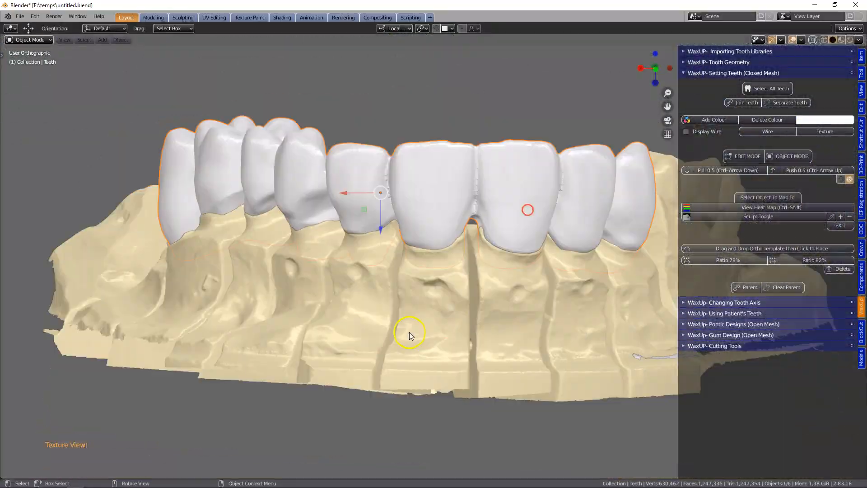
Step: Start the Sculpt Object mode from the model tools on the joined teeth
{"action": "middle_click_drag", "start_coordinate": [479, 244], "coordinate": [509, 332]}
{"action": "middle_click_drag", "start_coordinate": [466, 255], "coordinate": [551, 293]}
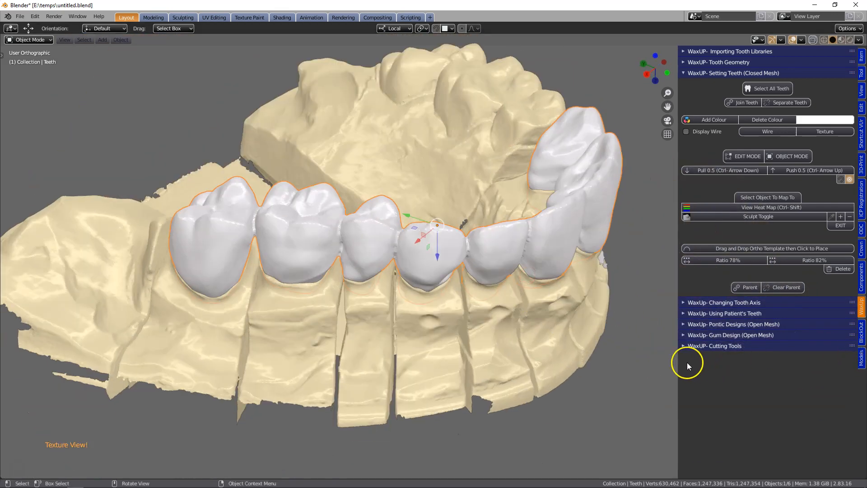
{"action": "middle_click_drag", "start_coordinate": [651, 303], "coordinate": [620, 315]}
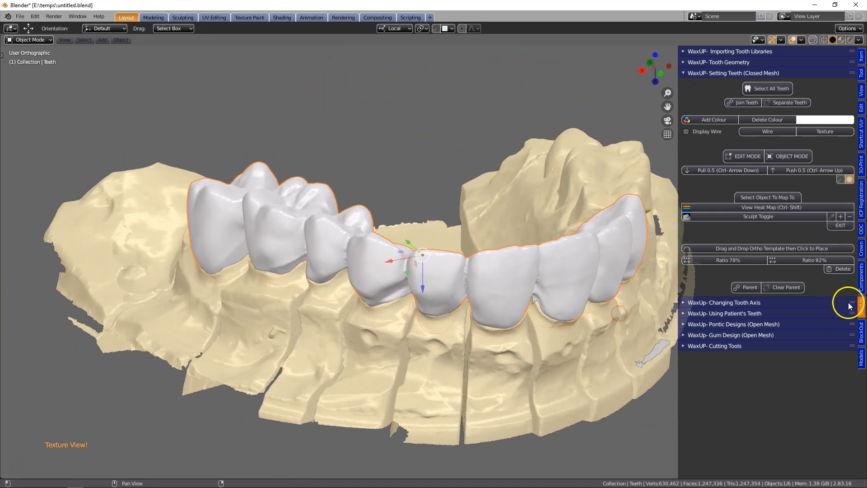
{"action": "left_click", "coordinate": [860, 356]}
{"action": "scroll", "coordinate": [749, 343], "scroll_direction": "down", "scroll_amount": 12}
{"action": "scroll", "coordinate": [737, 359], "scroll_direction": "up", "scroll_amount": 12}
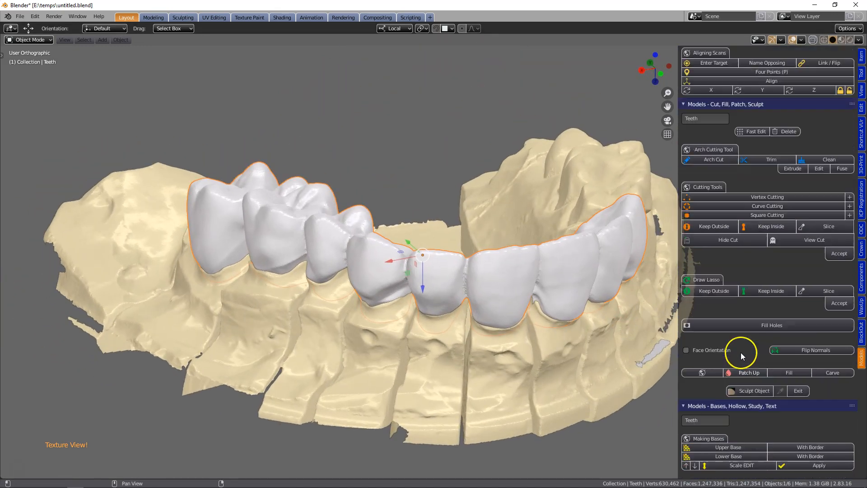
{"action": "scroll", "coordinate": [770, 293], "scroll_direction": "down", "scroll_amount": 13}
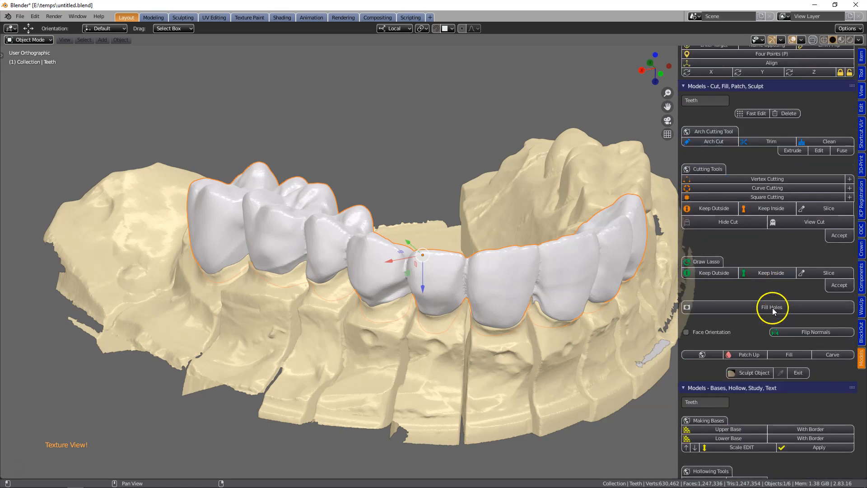
{"action": "left_click", "coordinate": [763, 354]}
Step: Smooth the outer surfaces and connectors between the front teeth with the 80 px Simplify brush
{"action": "scroll", "coordinate": [508, 324], "scroll_direction": "up", "scroll_amount": 4}
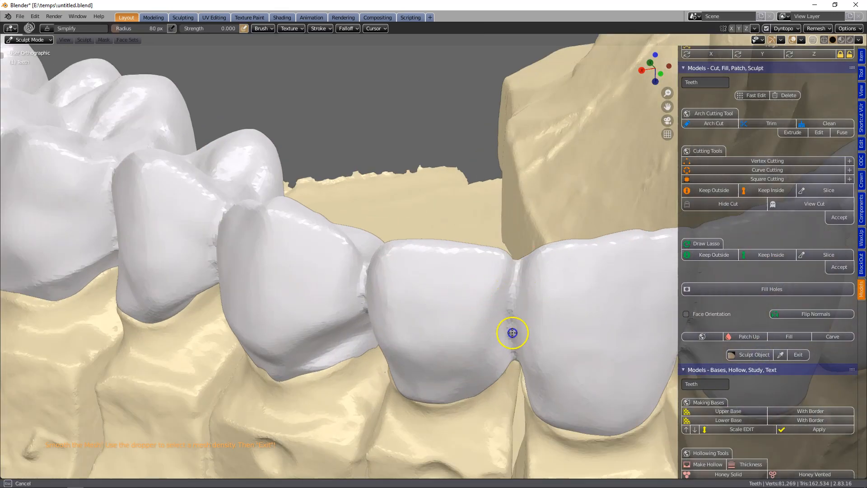
{"action": "middle_click_drag", "start_coordinate": [441, 324], "coordinate": [402, 287]}
{"action": "middle_click_drag", "start_coordinate": [377, 333], "coordinate": [235, 251]}
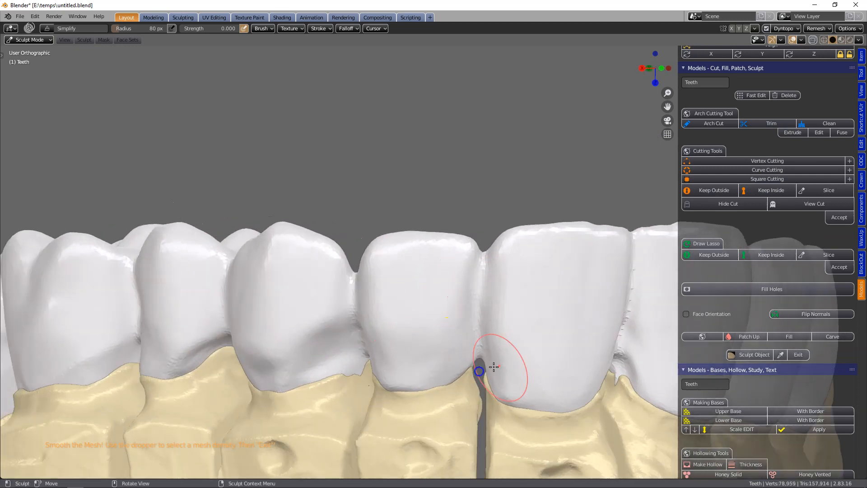
{"action": "middle_click_drag", "start_coordinate": [494, 366], "coordinate": [574, 273]}
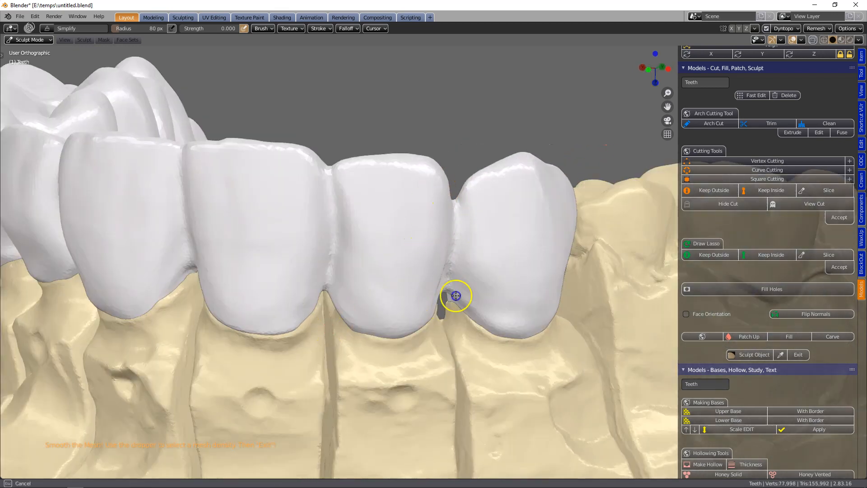
{"action": "left_click_drag", "start_coordinate": [455, 296], "coordinate": [471, 237]}
{"action": "scroll", "coordinate": [412, 278], "scroll_direction": "down", "scroll_amount": 2}
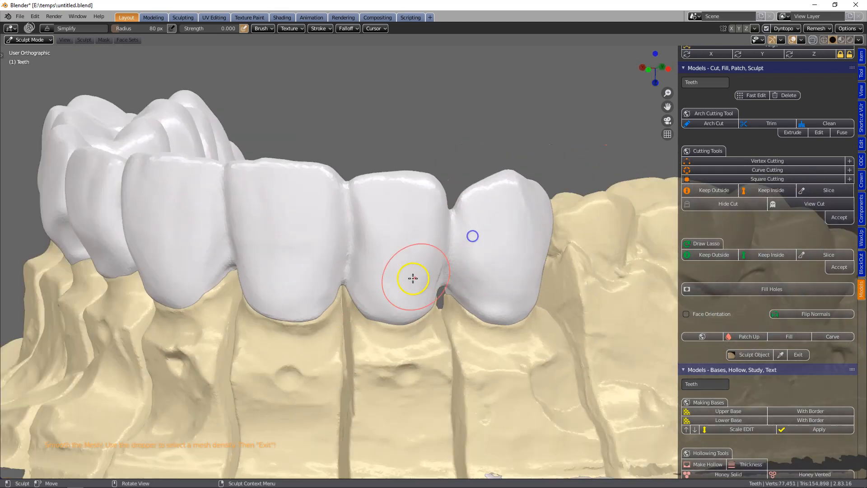
Step: Smooth the inner surfaces and contact areas of the teeth around the arch
{"action": "middle_click_drag", "start_coordinate": [308, 280], "coordinate": [473, 332]}
{"action": "middle_click_drag", "start_coordinate": [446, 296], "coordinate": [500, 196]}
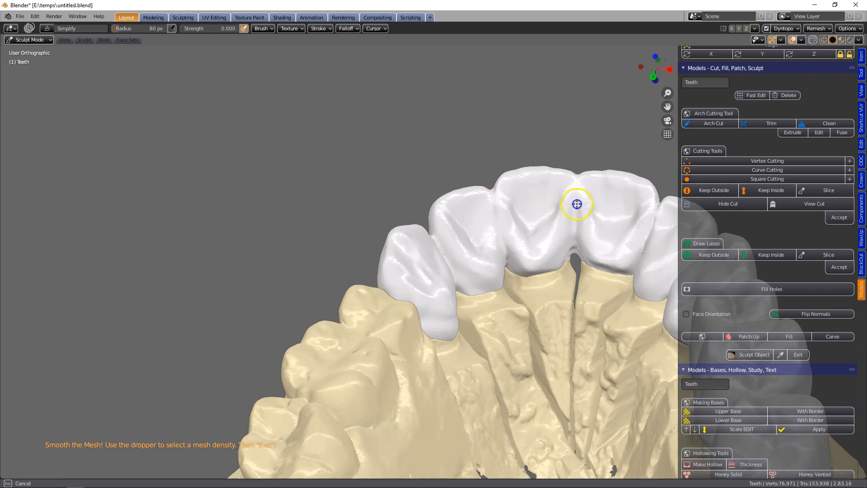
{"action": "left_click_drag", "start_coordinate": [618, 274], "coordinate": [582, 251]}
{"action": "mouse_move", "coordinate": [541, 273]}
{"action": "middle_mouse_down", "text": "shift"}
{"action": "mouse_move", "coordinate": [364, 294]}
{"action": "mouse_move", "coordinate": [390, 308]}
{"action": "middle_mouse_up", "text": "shift"}
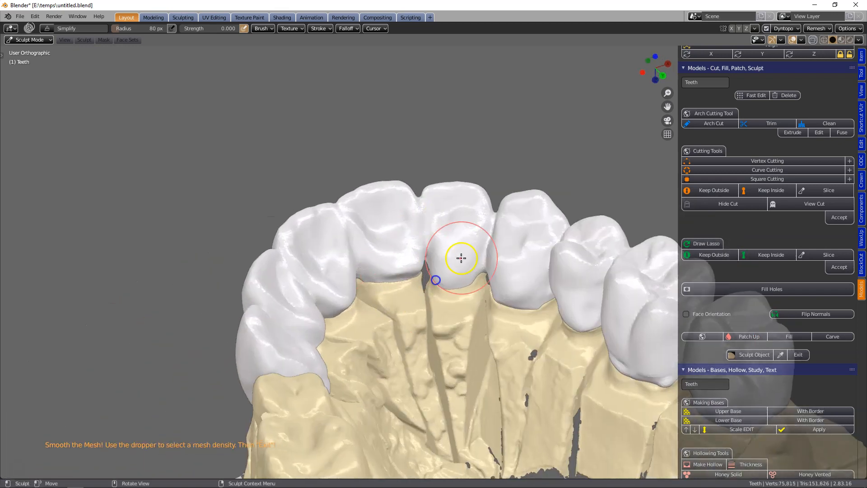
{"action": "middle_click_drag", "start_coordinate": [461, 258], "coordinate": [484, 212]}
{"action": "middle_click_drag", "start_coordinate": [573, 311], "coordinate": [390, 309], "text": "shift"}
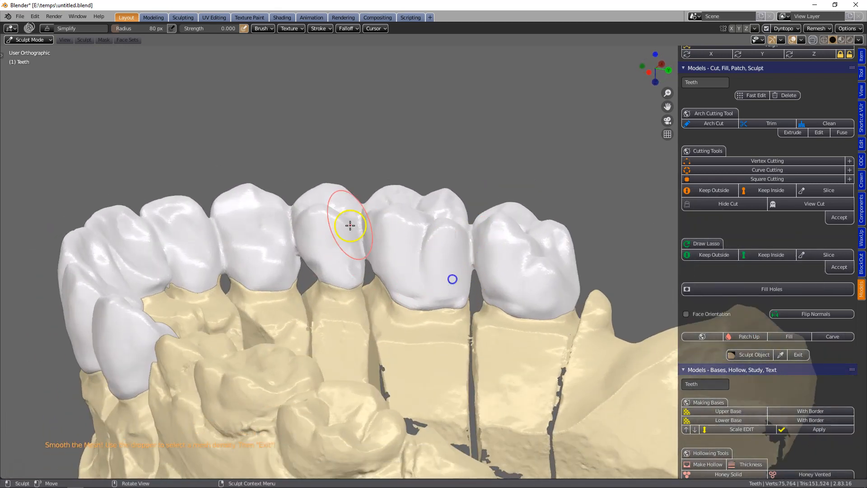
{"action": "middle_click_drag", "start_coordinate": [334, 276], "coordinate": [267, 337]}
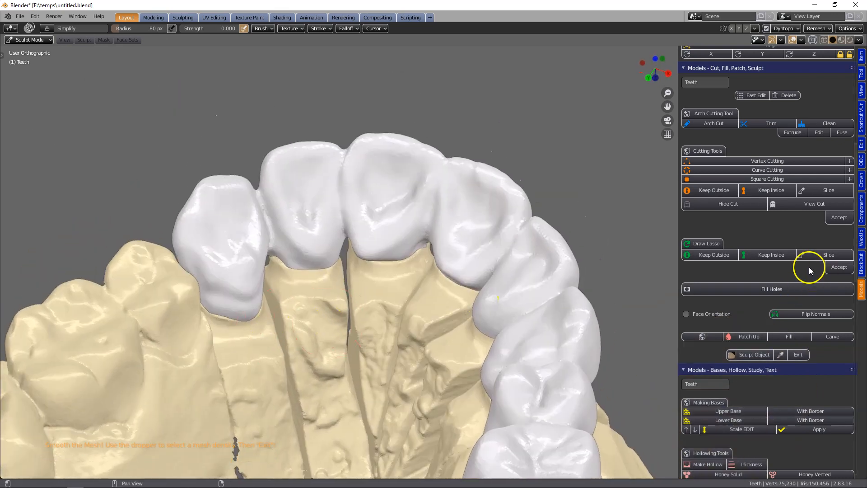
Step: Finish smoothing the joined teeth and exit the sculpting mode
{"action": "scroll", "coordinate": [430, 242], "scroll_direction": "down", "scroll_amount": 3}
{"action": "middle_click_drag", "start_coordinate": [430, 242], "coordinate": [378, 215]}
{"action": "middle_click_drag", "start_coordinate": [454, 366], "coordinate": [418, 253], "text": "shift"}
{"action": "scroll", "coordinate": [418, 253], "scroll_direction": "up", "scroll_amount": 1}
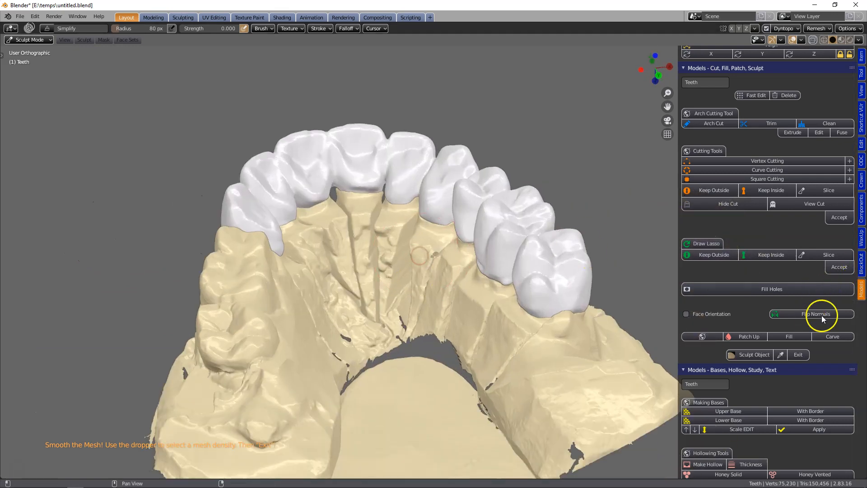
{"action": "left_click", "coordinate": [786, 351]}
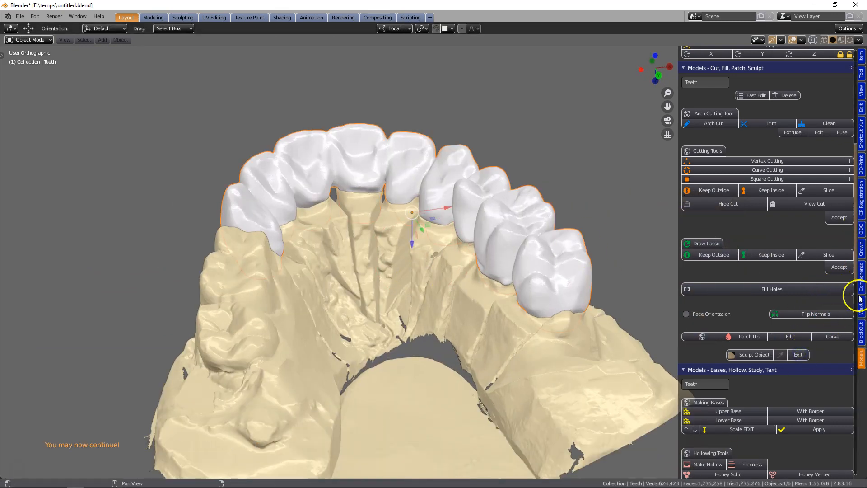
Step: Name the jaw model as the upper in the BlockOut module and create an offset model from it
{"action": "left_click", "coordinate": [861, 330]}
{"action": "left_click", "coordinate": [563, 362]}
{"action": "middle_click_drag", "start_coordinate": [554, 352], "coordinate": [468, 301], "text": "shift"}
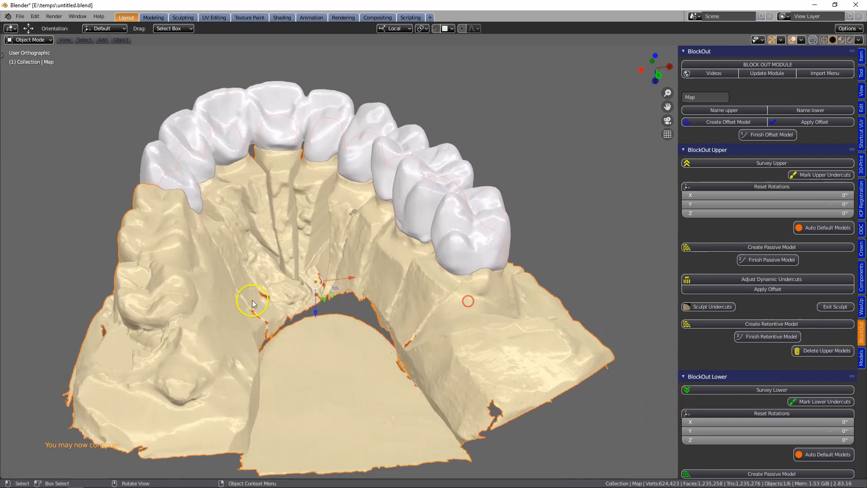
{"action": "left_click", "coordinate": [733, 113]}
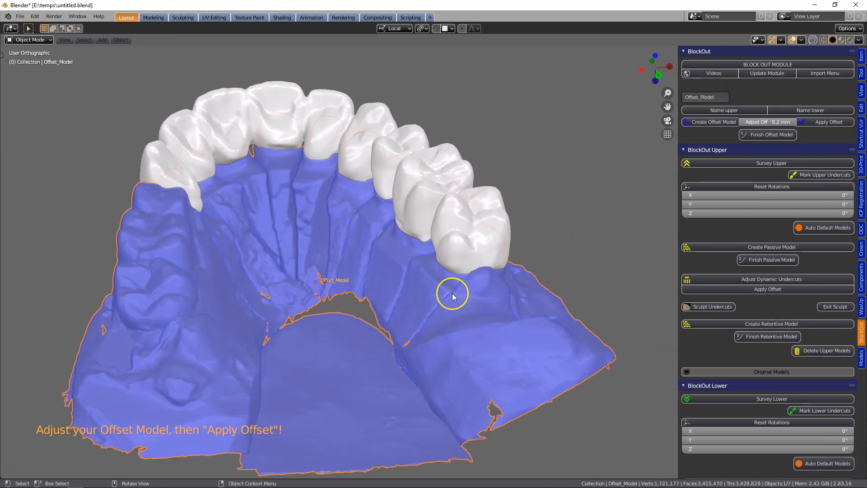
Step: Clip the view to a cross-section through a posterior tooth and examine the gap between the jaw and its offset
{"action": "middle_click_drag", "start_coordinate": [404, 302], "coordinate": [436, 267]}
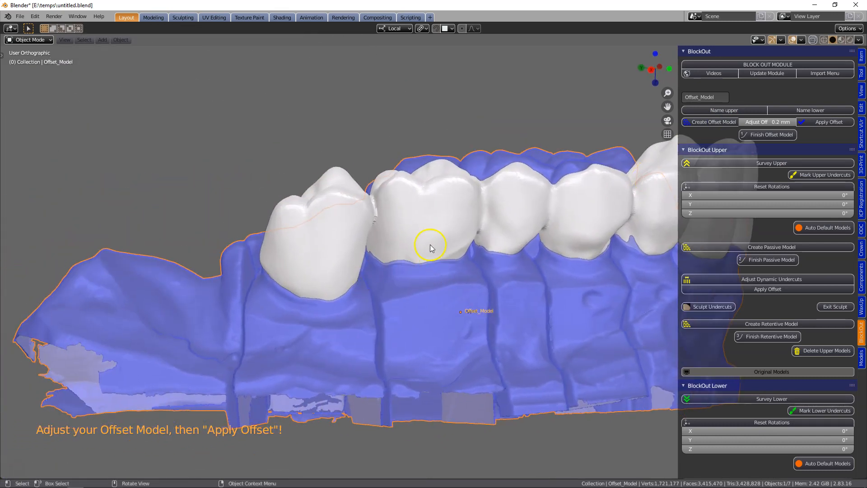
{"action": "middle_click_drag", "start_coordinate": [317, 293], "coordinate": [306, 281]}
{"action": "key", "text": "alt+b"}
{"action": "left_click_drag", "start_coordinate": [310, 90], "coordinate": [316, 486]}
{"action": "middle_click_drag", "start_coordinate": [333, 368], "coordinate": [176, 385]}
{"action": "scroll", "coordinate": [286, 359], "scroll_direction": "up", "scroll_amount": 5}
{"action": "scroll", "coordinate": [449, 323], "scroll_direction": "up", "scroll_amount": 2}
{"action": "scroll", "coordinate": [450, 323], "scroll_direction": "up", "scroll_amount": 2}
{"action": "scroll", "coordinate": [531, 266], "scroll_direction": "down", "scroll_amount": 3}
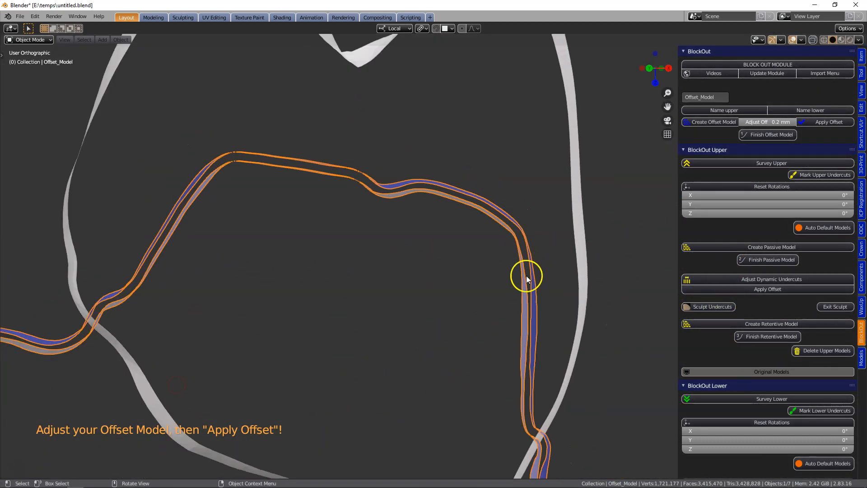
{"action": "scroll", "coordinate": [530, 273], "scroll_direction": "up", "scroll_amount": 4}
{"action": "left_click", "coordinate": [533, 211]}
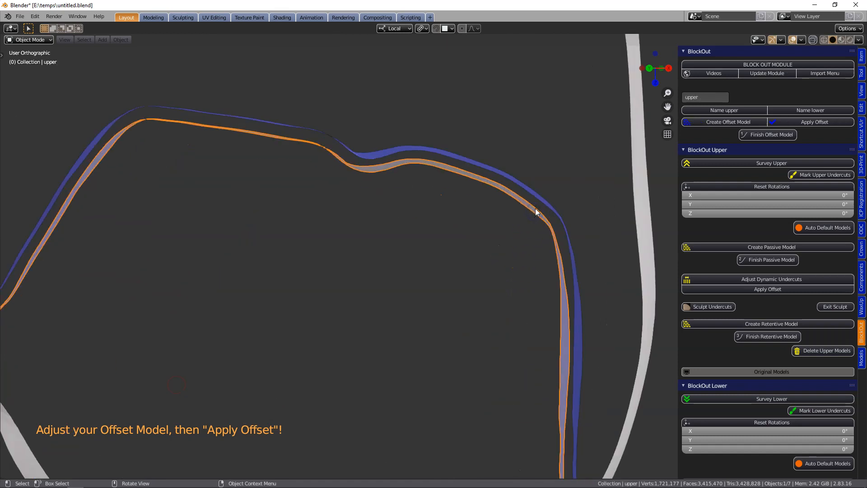
{"action": "scroll", "coordinate": [535, 248], "scroll_direction": "down", "scroll_amount": 3}
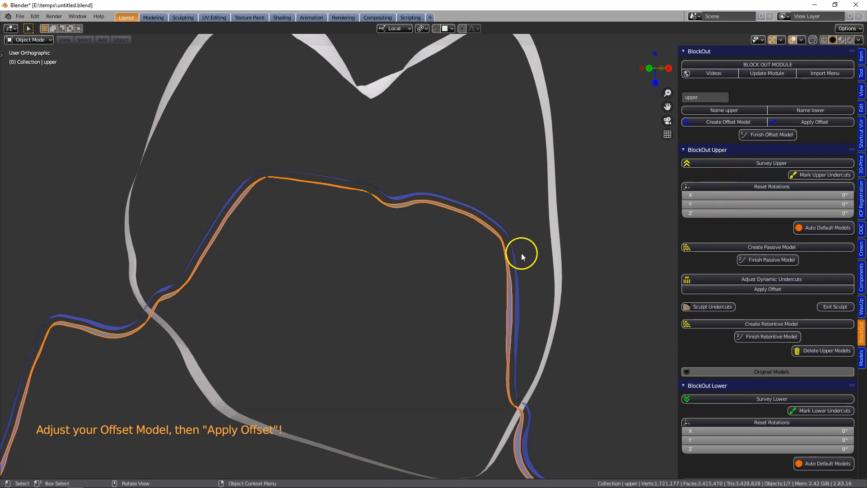
Step: Set the offset model's distance to 0.3 mm and apply the offset
{"action": "left_click", "coordinate": [518, 266]}
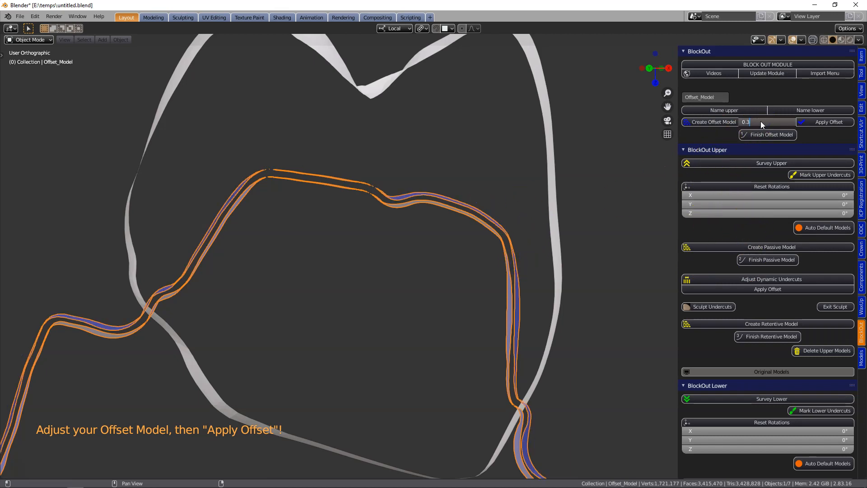
{"action": "key", "text": "Return"}
{"action": "left_click", "coordinate": [826, 122]}
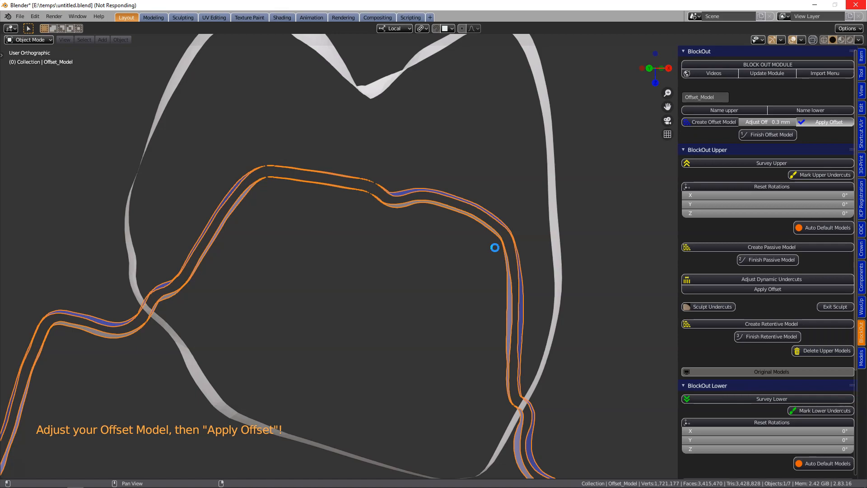
Step: Clear the cross-section clipping and examine the offset model's voxel mesh around the tooth margins
{"action": "scroll", "coordinate": [494, 247], "scroll_direction": "down", "scroll_amount": 5}
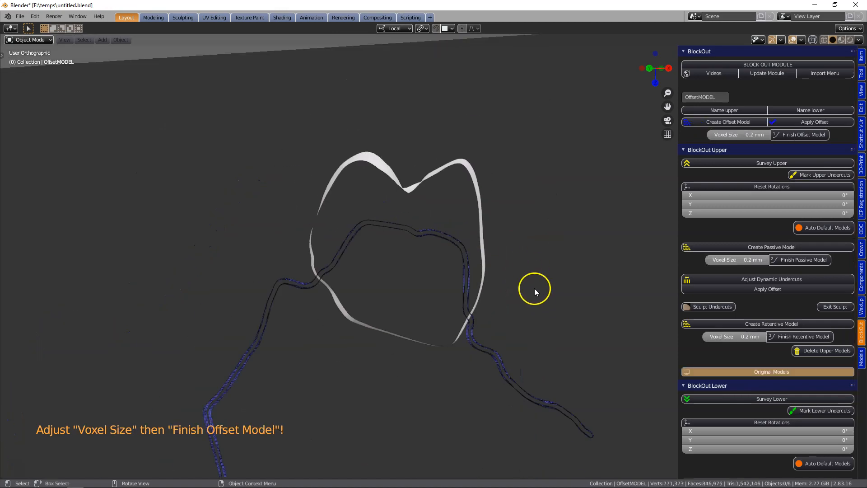
{"action": "key", "text": "alt+b"}
{"action": "middle_click_drag", "start_coordinate": [535, 290], "coordinate": [354, 310]}
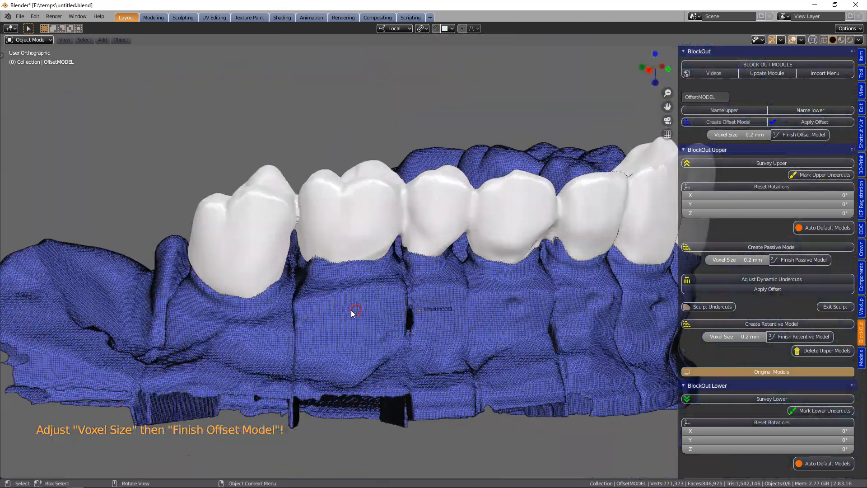
{"action": "scroll", "coordinate": [361, 286], "scroll_direction": "up", "scroll_amount": 5}
{"action": "scroll", "coordinate": [313, 282], "scroll_direction": "down", "scroll_amount": 3}
{"action": "middle_click_drag", "start_coordinate": [602, 326], "coordinate": [455, 300]}
{"action": "scroll", "coordinate": [522, 308], "scroll_direction": "down", "scroll_amount": 1}
{"action": "scroll", "coordinate": [522, 308], "scroll_direction": "up", "scroll_amount": 3}
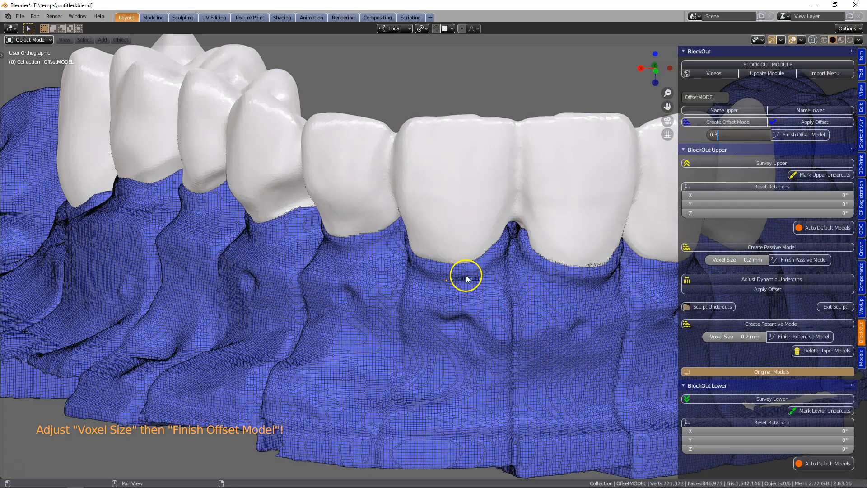
Step: Try a voxel size of 0.3 mm on the offset model
{"action": "key", "text": "Return"}
{"action": "scroll", "coordinate": [501, 293], "scroll_direction": "down", "scroll_amount": 2}
{"action": "mouse_move", "coordinate": [501, 292]}
{"action": "middle_mouse_down"}
{"action": "mouse_move", "coordinate": [539, 272]}
{"action": "mouse_move", "coordinate": [565, 281]}
{"action": "mouse_move", "coordinate": [511, 286]}
{"action": "middle_mouse_up"}
{"action": "scroll", "coordinate": [511, 287], "scroll_direction": "up", "scroll_amount": 2}
Step: Set the offset model's voxel size to 0.2 mm and finish the offset model
{"action": "left_click", "coordinate": [736, 138]}
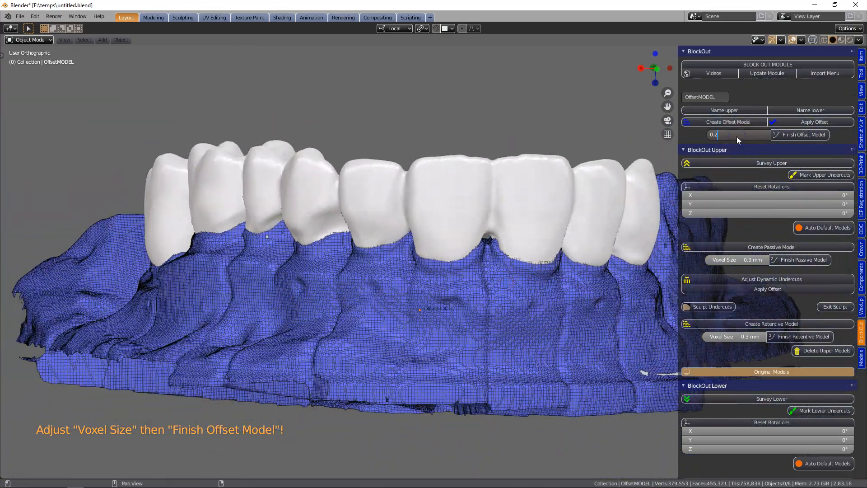
{"action": "key", "text": "Return"}
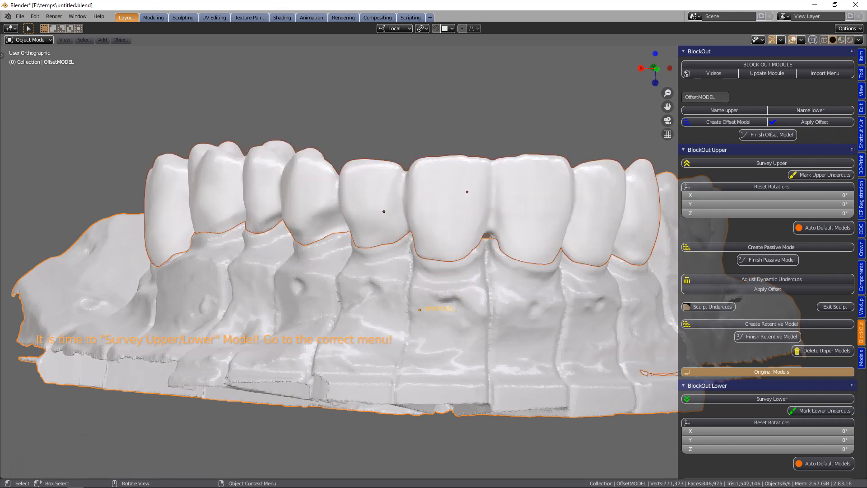
Step: Isolate the finished offset model to examine its preparations, and bring the hidden objects back
{"action": "middle_click_drag", "start_coordinate": [467, 278], "coordinate": [444, 282], "text": "shift"}
{"action": "key", "text": "ctrl+z"}
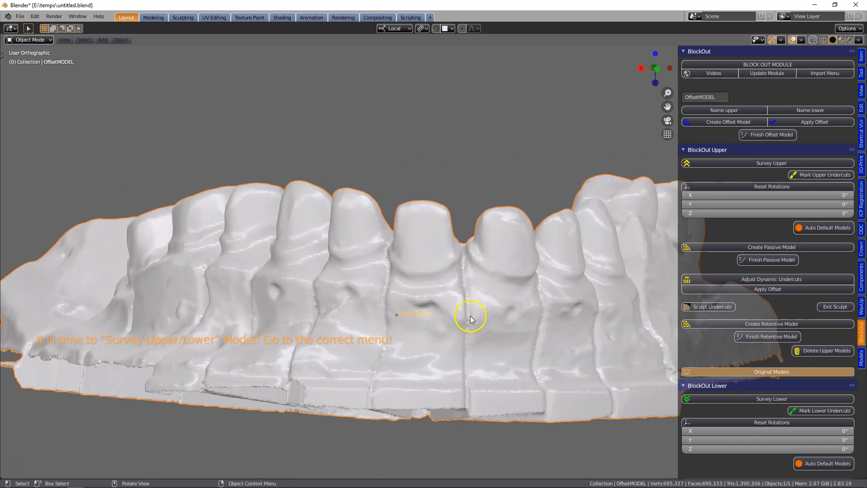
{"action": "scroll", "coordinate": [470, 315], "scroll_direction": "down", "scroll_amount": 2}
{"action": "key", "text": "alt+h"}
{"action": "mouse_move", "coordinate": [420, 255]}
{"action": "middle_mouse_down"}
{"action": "mouse_move", "coordinate": [433, 214]}
{"action": "mouse_move", "coordinate": [422, 259]}
{"action": "middle_mouse_up"}
Step: Open the wax-up cutting tools and designate the joined teeth as the object being cut
{"action": "left_click", "coordinate": [443, 210]}
{"action": "scroll", "coordinate": [840, 374], "scroll_direction": "down", "scroll_amount": 6}
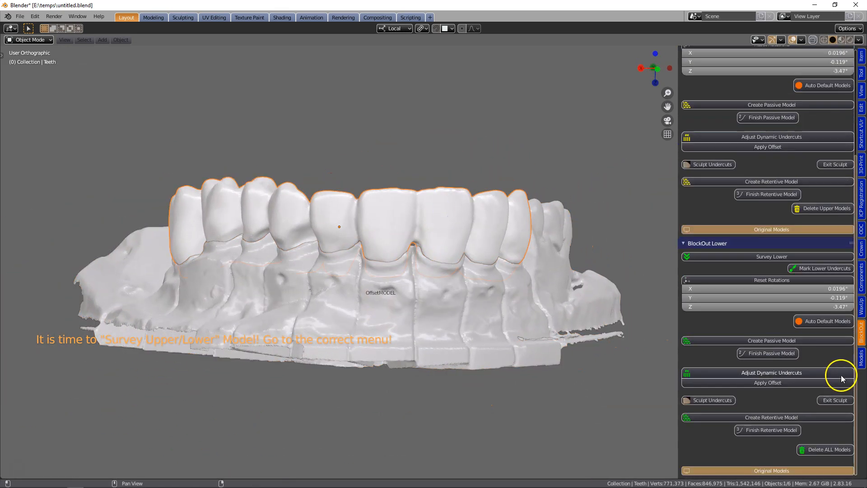
{"action": "left_click", "coordinate": [862, 306]}
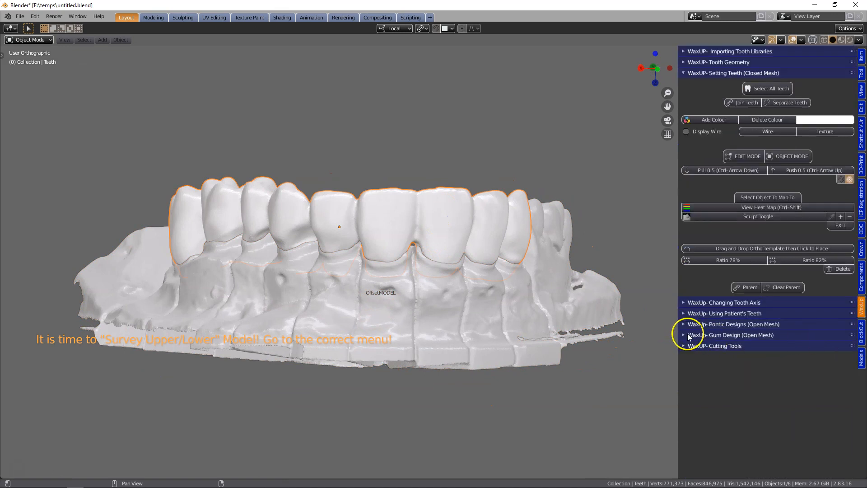
{"action": "left_click", "coordinate": [684, 346]}
{"action": "scroll", "coordinate": [835, 311], "scroll_direction": "down", "scroll_amount": 4}
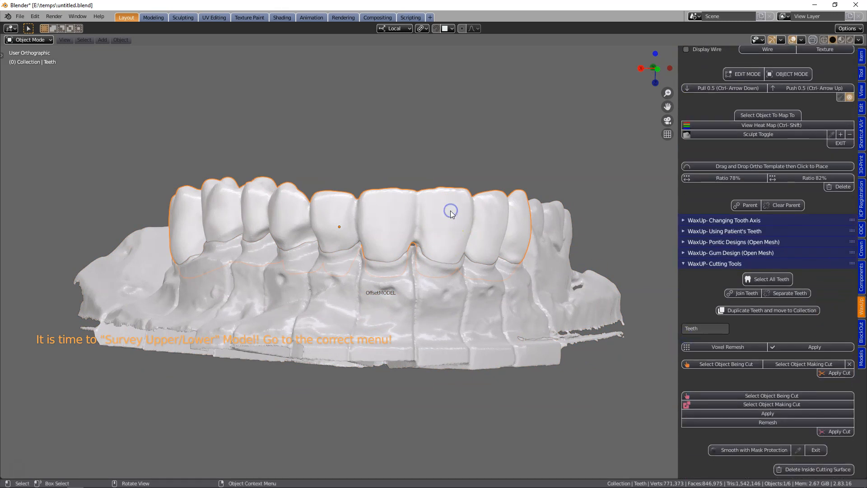
{"action": "scroll", "coordinate": [451, 212], "scroll_direction": "up", "scroll_amount": 2}
{"action": "left_click", "coordinate": [771, 350]}
{"action": "left_click", "coordinate": [737, 365]}
Step: Designate the offset model as the object making the cut and apply the cut to the teeth
{"action": "left_click", "coordinate": [428, 304]}
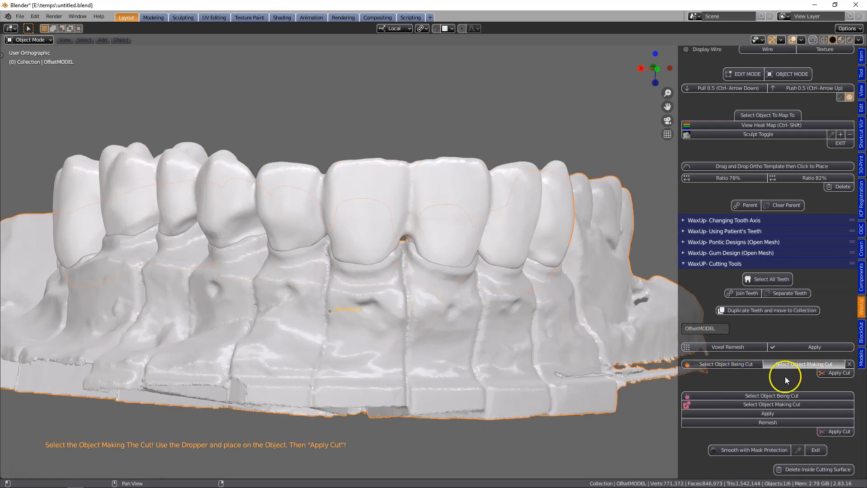
{"action": "left_click", "coordinate": [751, 367]}
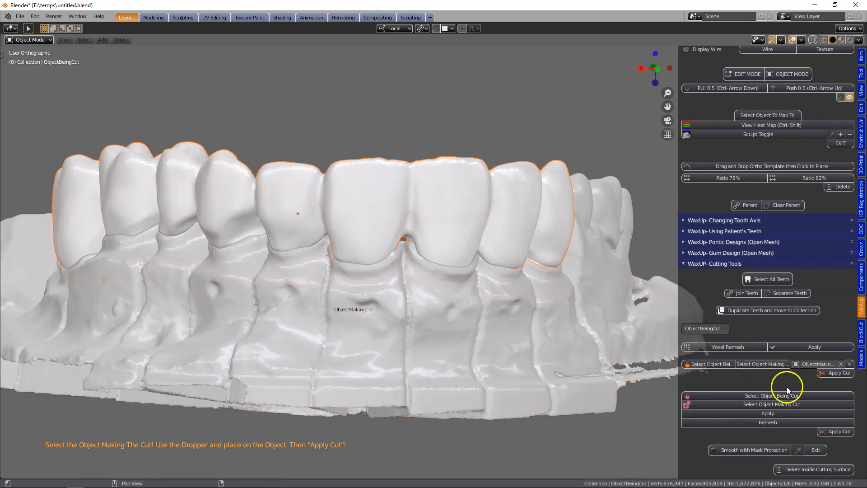
{"action": "left_click", "coordinate": [833, 372]}
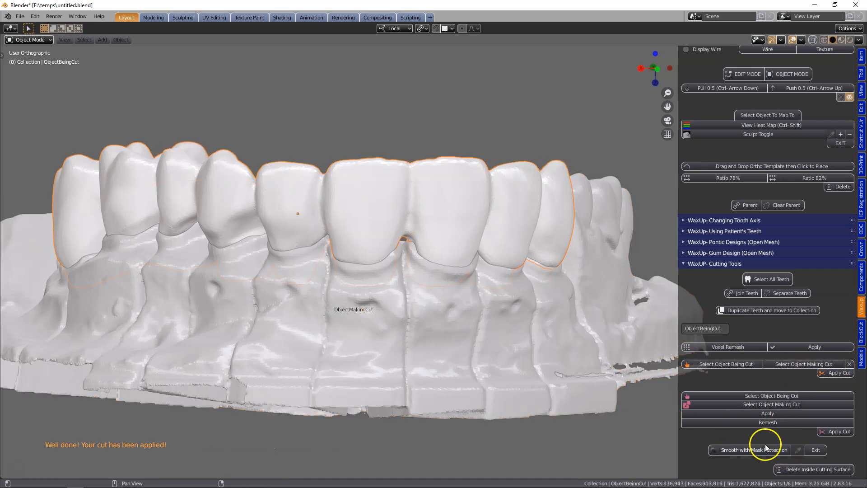
Step: Hide the offset model and examine the cut teeth around their margins
{"action": "scroll", "coordinate": [387, 289], "scroll_direction": "down", "scroll_amount": 1}
{"action": "left_click", "coordinate": [374, 347]}
{"action": "key", "text": "h"}
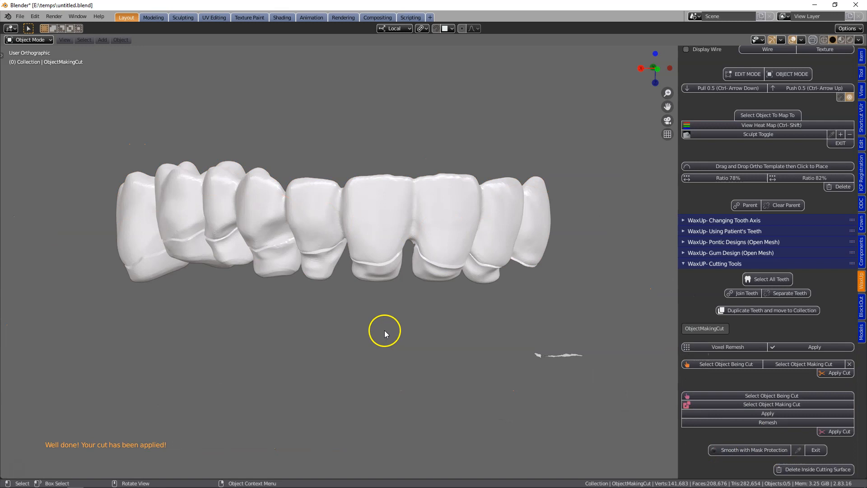
{"action": "scroll", "coordinate": [387, 321], "scroll_direction": "up", "scroll_amount": 3}
{"action": "middle_click_drag", "start_coordinate": [387, 318], "coordinate": [385, 277]}
{"action": "middle_click_drag", "start_coordinate": [426, 299], "coordinate": [486, 270], "text": "shift"}
{"action": "scroll", "coordinate": [464, 296], "scroll_direction": "up", "scroll_amount": 1}
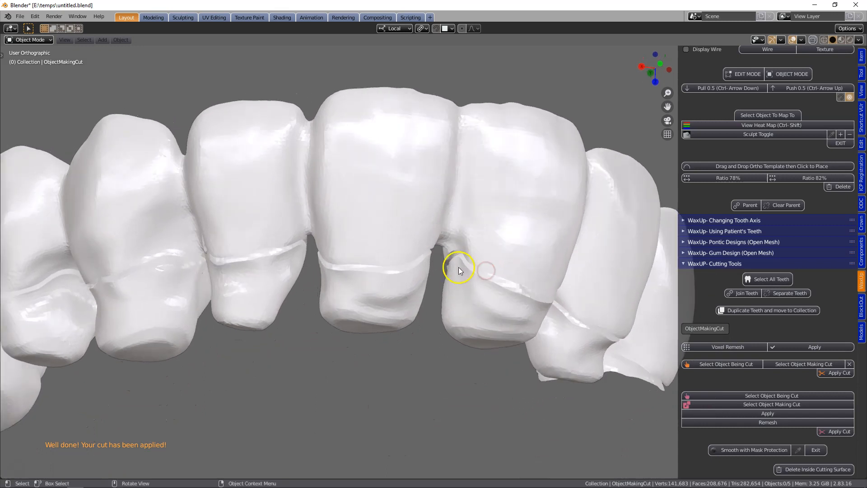
Step: Remove the excess geometry beyond the margins of the cut teeth and the stray fragment beside the arch
{"action": "left_click", "coordinate": [373, 163]}
{"action": "key", "text": "Tab"}
{"action": "left_click", "coordinate": [379, 150]}
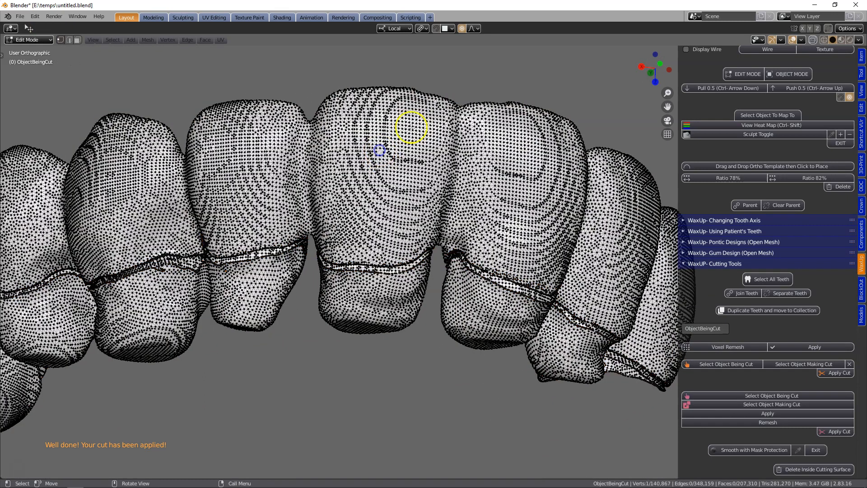
{"action": "left_click", "coordinate": [861, 311]}
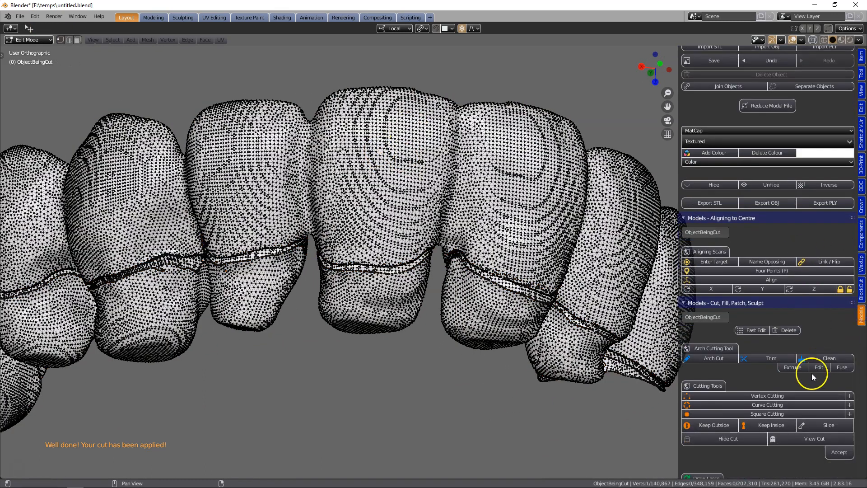
{"action": "scroll", "coordinate": [499, 307], "scroll_direction": "down", "scroll_amount": 2}
{"action": "middle_click_drag", "start_coordinate": [500, 307], "coordinate": [506, 215]}
{"action": "scroll", "coordinate": [506, 214], "scroll_direction": "down", "scroll_amount": 1}
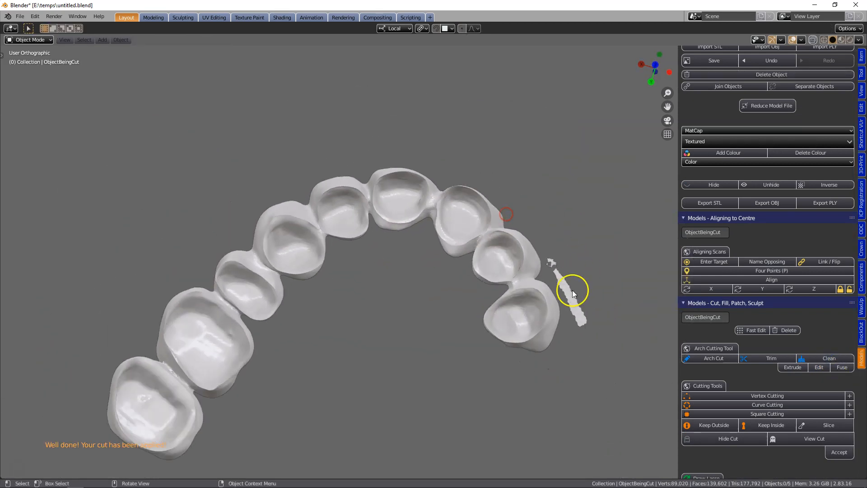
{"action": "left_click", "coordinate": [581, 266]}
Step: Place a small Patch Up filler in the contact between the end tooth and its neighbour
{"action": "scroll", "coordinate": [475, 291], "scroll_direction": "up", "scroll_amount": 2}
{"action": "middle_click_drag", "start_coordinate": [476, 291], "coordinate": [465, 264]}
{"action": "scroll", "coordinate": [430, 203], "scroll_direction": "up", "scroll_amount": 3}
{"action": "left_click", "coordinate": [431, 201]}
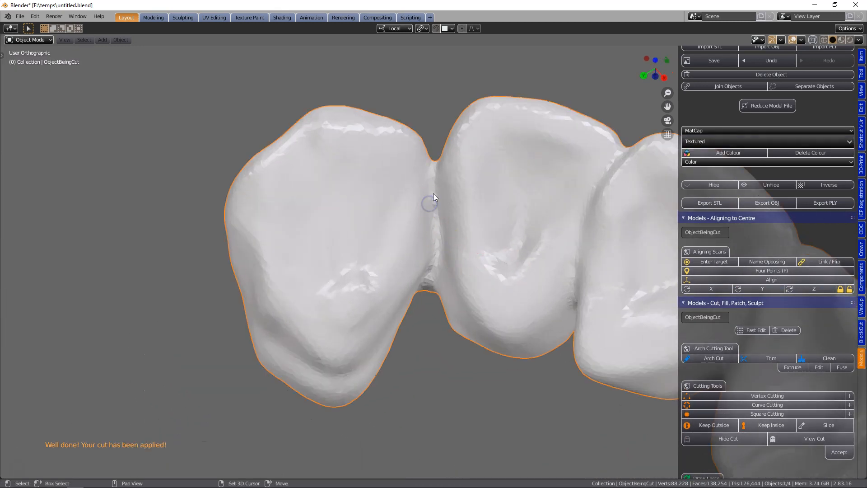
{"action": "scroll", "coordinate": [749, 368], "scroll_direction": "down", "scroll_amount": 15}
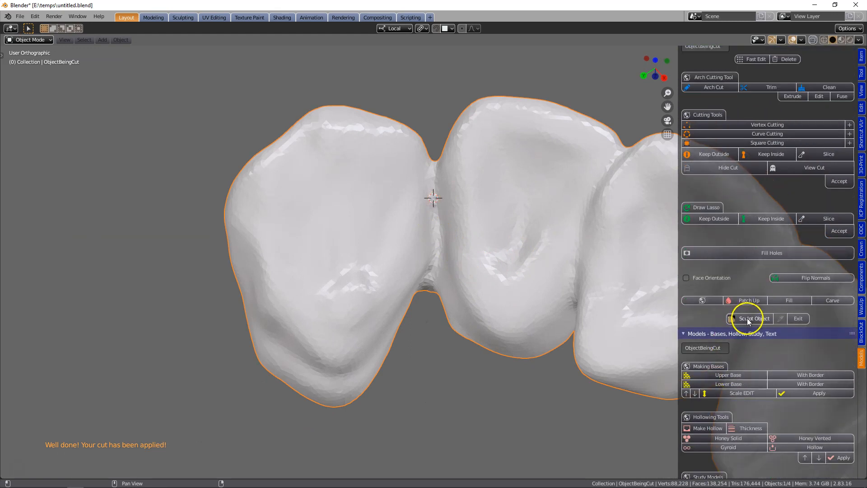
{"action": "left_click", "coordinate": [747, 300]}
{"action": "left_click", "coordinate": [441, 196]}
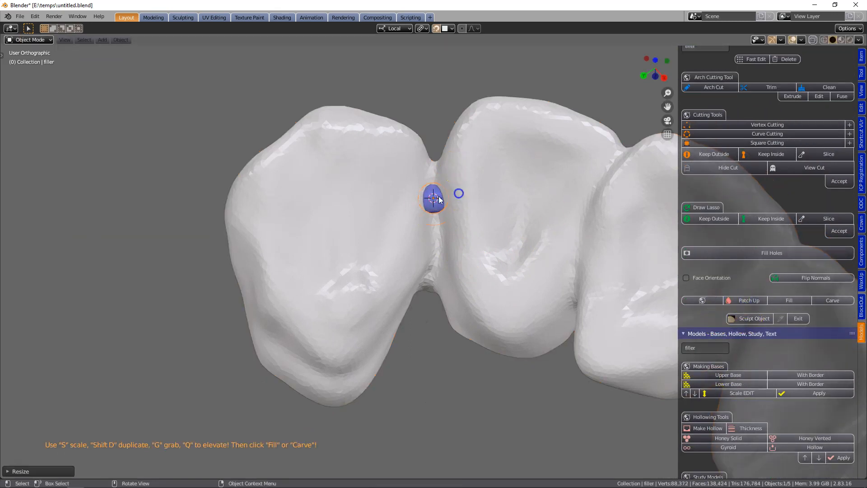
Step: Duplicate the filler along the length of the contact between the two teeth
{"action": "key", "text": "shift+d"}
{"action": "left_click", "coordinate": [436, 176]}
{"action": "key", "text": "shift+d"}
{"action": "left_click", "coordinate": [433, 219]}
{"action": "key", "text": "shift+d"}
{"action": "left_click", "coordinate": [435, 263]}
Step: Resize the filler pieces on the underside of the contact and merge them into the teeth with Fill
{"action": "middle_click_drag", "start_coordinate": [435, 264], "coordinate": [446, 205]}
{"action": "key", "text": "s"}
{"action": "left_click", "coordinate": [505, 226]}
{"action": "middle_click_drag", "start_coordinate": [478, 228], "coordinate": [458, 214]}
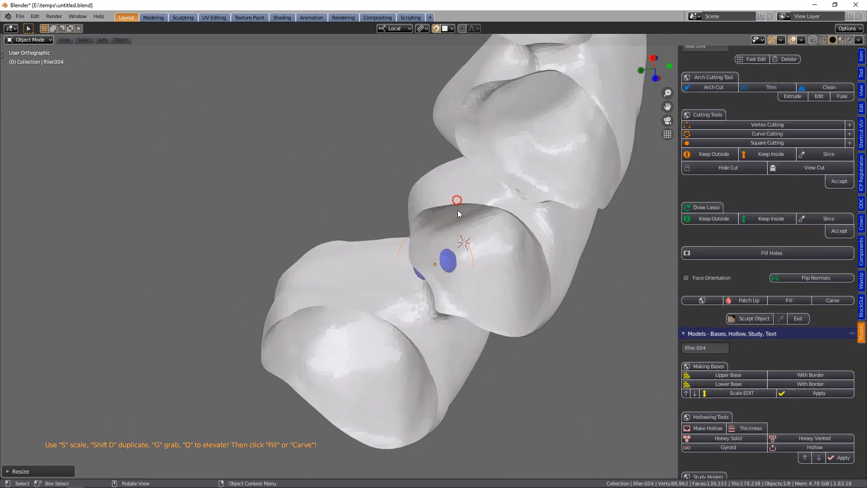
{"action": "middle_click_drag", "start_coordinate": [458, 263], "coordinate": [538, 283]}
{"action": "key", "text": "s"}
{"action": "left_click", "coordinate": [524, 275]}
{"action": "key", "text": "Caps_Lock"}
{"action": "left_click", "coordinate": [795, 301]}
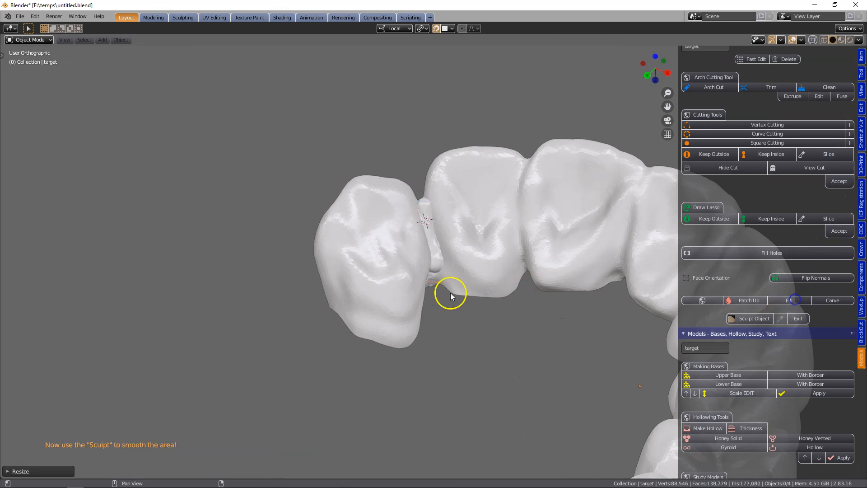
Step: Smooth the filled contact between the end tooth and its neighbour using Smooth with Mask Protection
{"action": "scroll", "coordinate": [434, 277], "scroll_direction": "up", "scroll_amount": 4}
{"action": "left_click", "coordinate": [527, 277]}
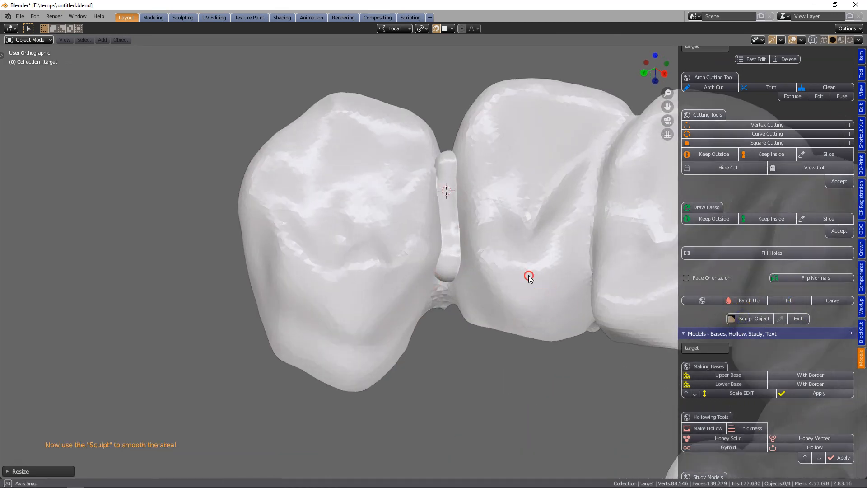
{"action": "scroll", "coordinate": [518, 271], "scroll_direction": "down", "scroll_amount": 2}
{"action": "scroll", "coordinate": [780, 345], "scroll_direction": "down", "scroll_amount": 12}
{"action": "left_click", "coordinate": [861, 306]}
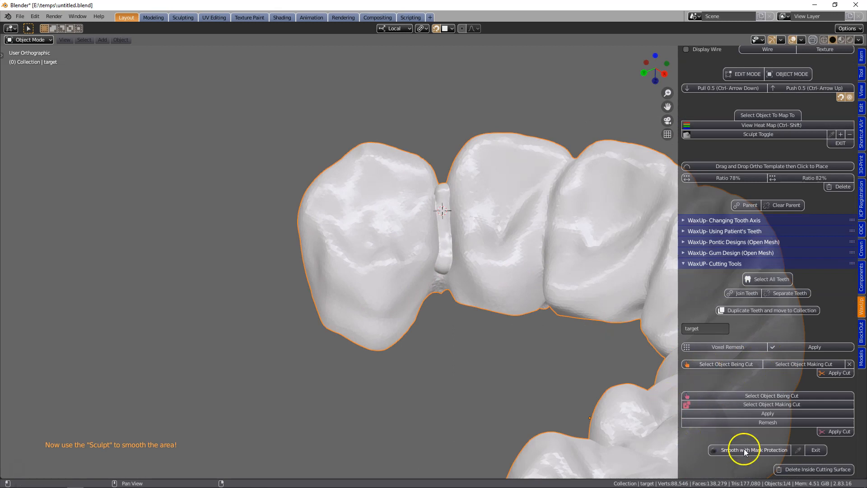
{"action": "left_click", "coordinate": [745, 450]}
{"action": "mouse_move", "coordinate": [490, 325]}
{"action": "middle_mouse_down"}
{"action": "mouse_move", "coordinate": [521, 265]}
{"action": "mouse_move", "coordinate": [519, 289]}
{"action": "mouse_move", "coordinate": [523, 155]}
{"action": "mouse_move", "coordinate": [470, 358]}
{"action": "middle_mouse_up"}
{"action": "scroll", "coordinate": [399, 288], "scroll_direction": "up", "scroll_amount": 4}
{"action": "left_click_drag", "start_coordinate": [273, 174], "coordinate": [253, 173]}
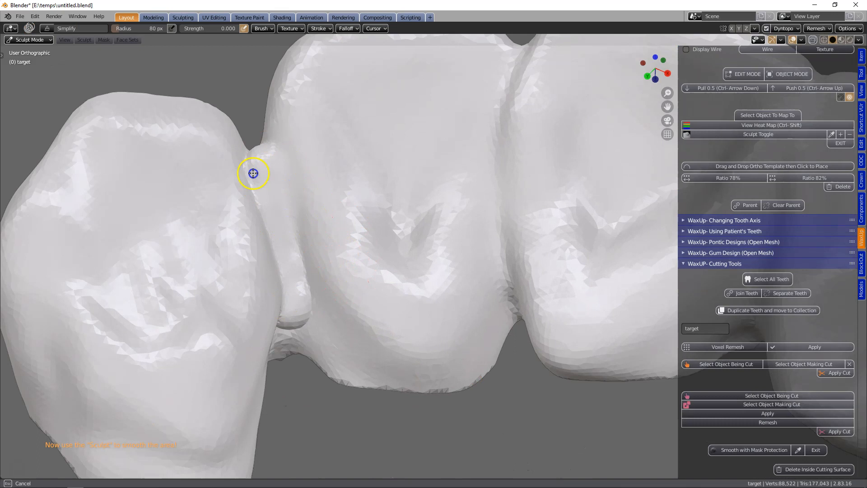
Step: Smooth the remaining contacts along the arch and exit the smoothing mode
{"action": "scroll", "coordinate": [523, 256], "scroll_direction": "down", "scroll_amount": 3}
{"action": "middle_click_drag", "start_coordinate": [436, 254], "coordinate": [422, 234]}
{"action": "mouse_move", "coordinate": [528, 302]}
{"action": "middle_mouse_down"}
{"action": "mouse_move", "coordinate": [611, 307]}
{"action": "mouse_move", "coordinate": [482, 302]}
{"action": "mouse_move", "coordinate": [567, 315]}
{"action": "mouse_move", "coordinate": [461, 265]}
{"action": "mouse_move", "coordinate": [625, 248]}
{"action": "middle_mouse_up"}
{"action": "scroll", "coordinate": [611, 307], "scroll_direction": "down", "scroll_amount": 2}
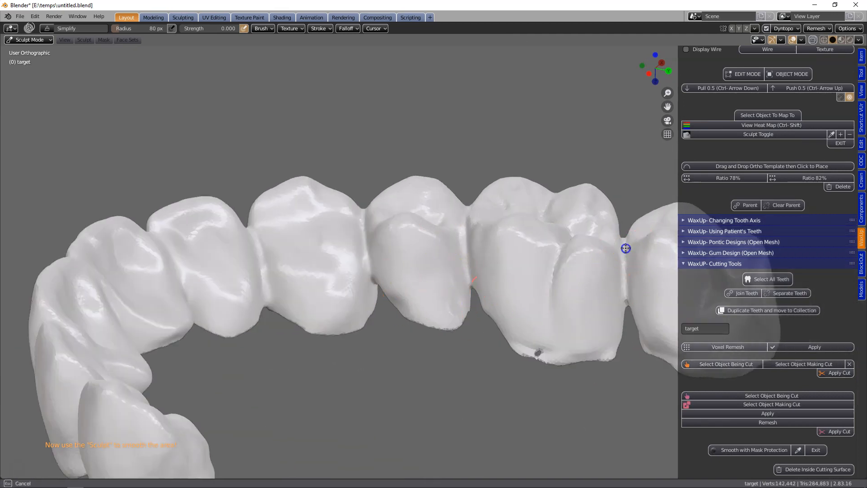
{"action": "left_click", "coordinate": [816, 450]}
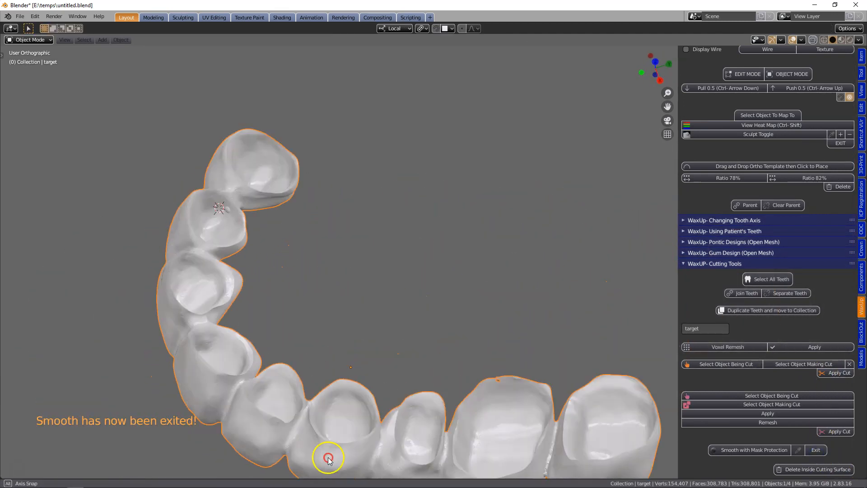